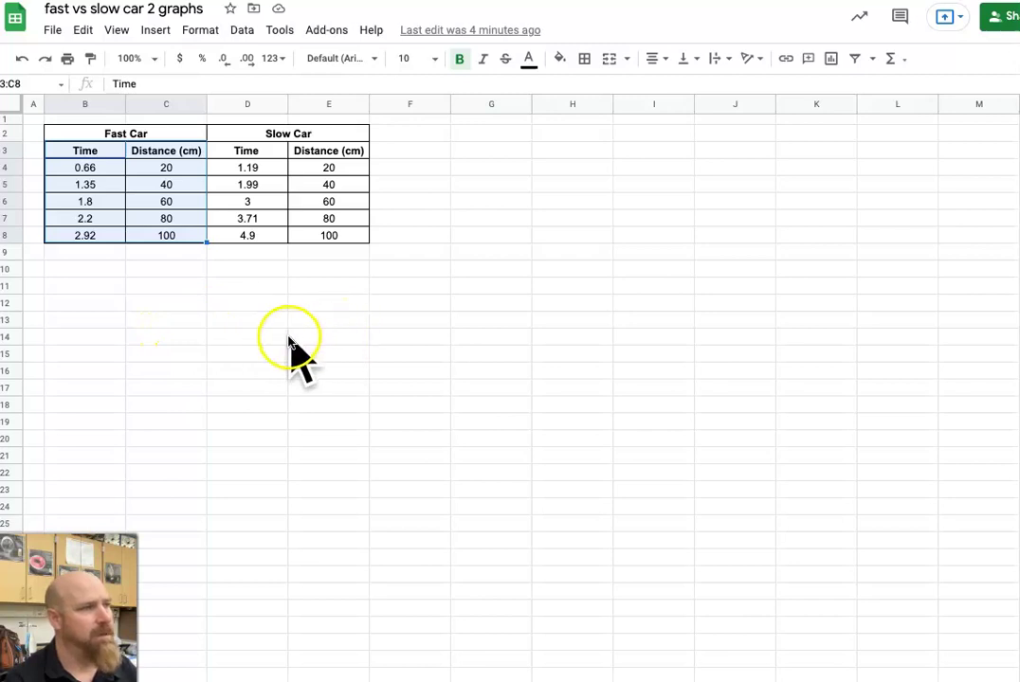
- Select the Fast Car Time and Distance values in the table
click(202, 322)
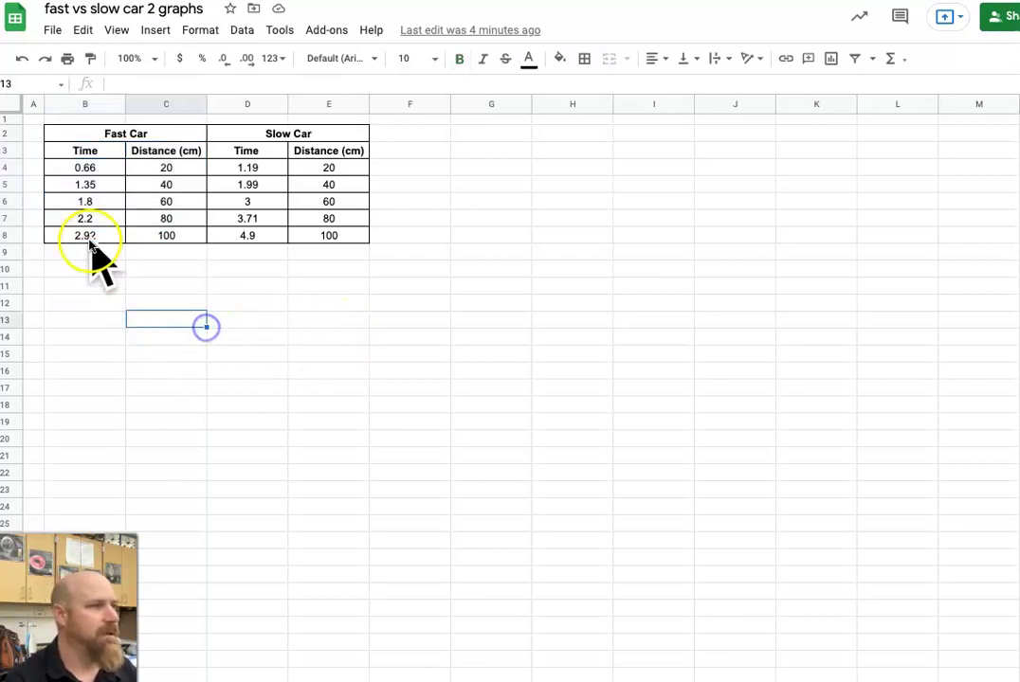
click(220, 303)
click(157, 270)
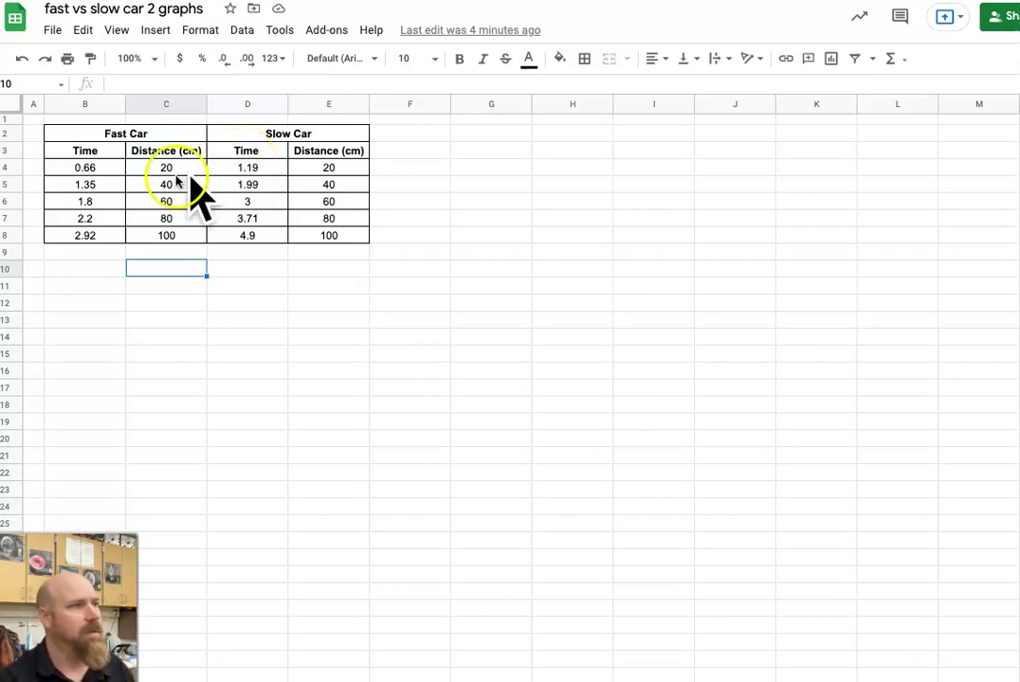
click(83, 157)
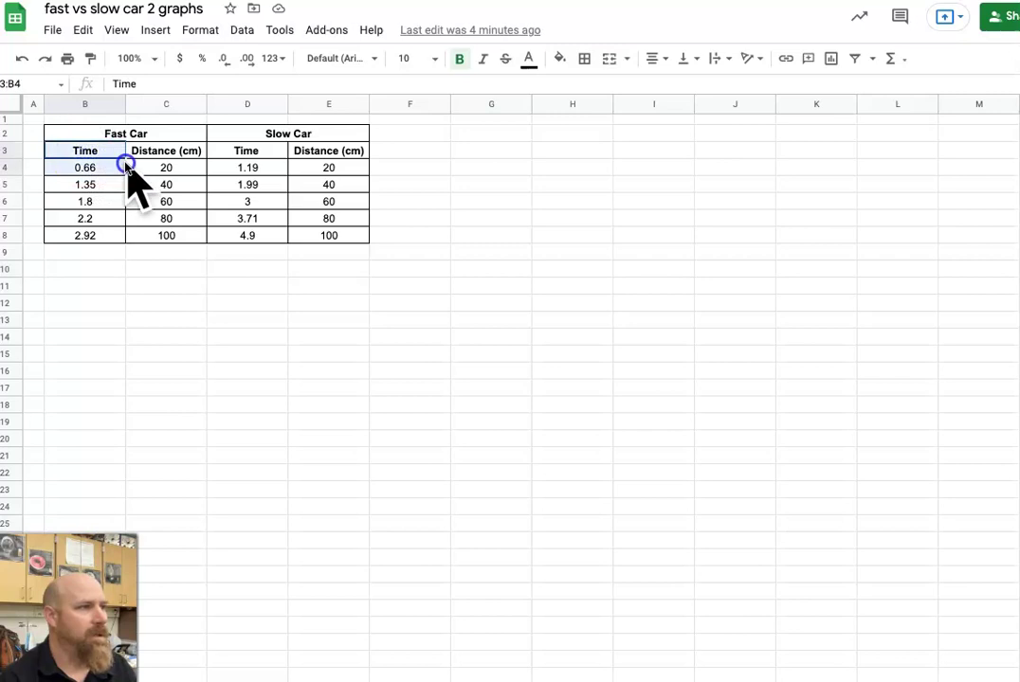
drag(126, 165, 167, 231)
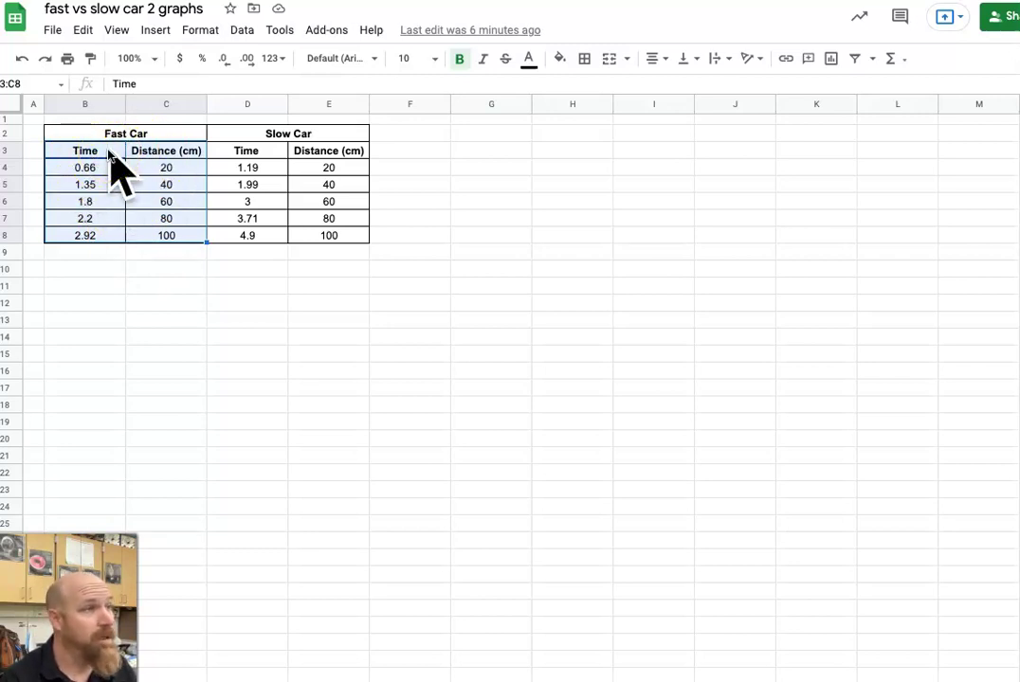
- Insert a scatter chart from the Fast Car data, using column B (Time) as the x-axis
click(155, 31)
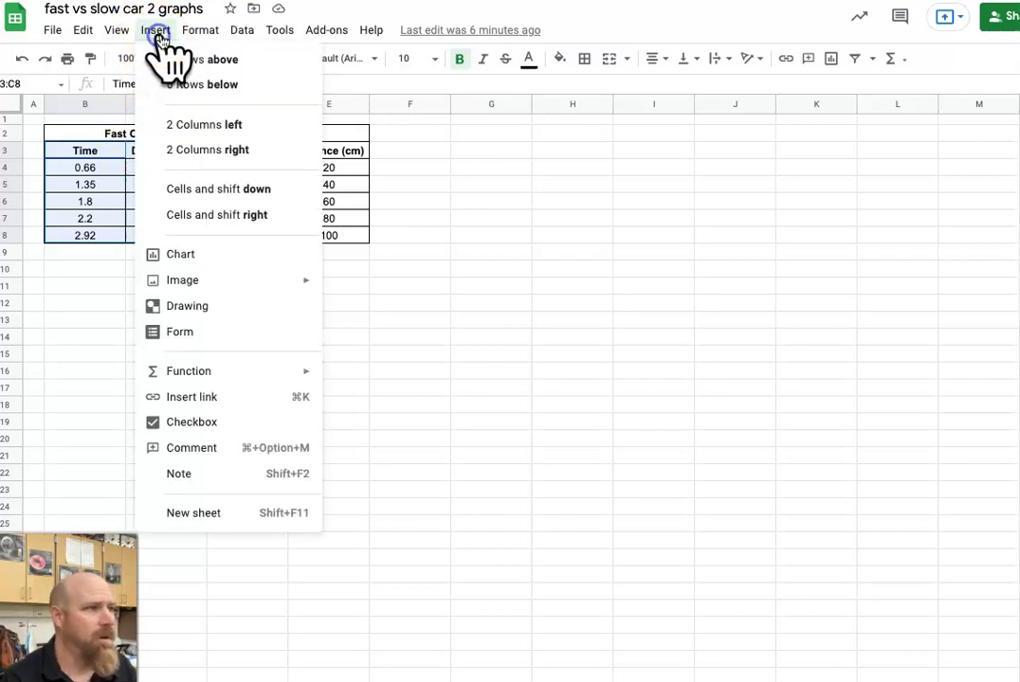
click(183, 255)
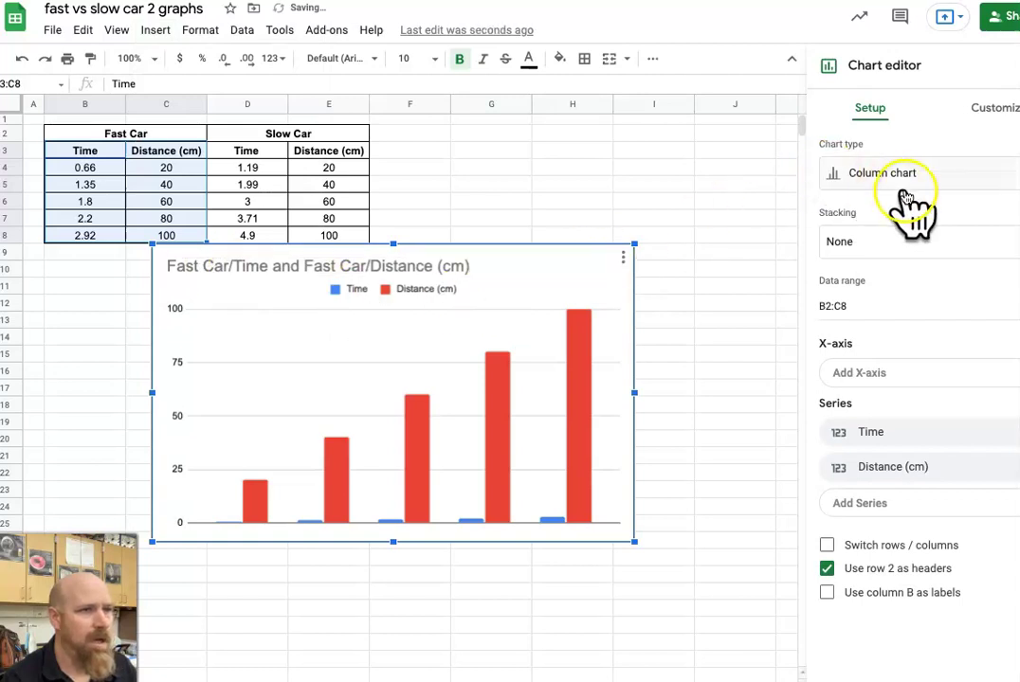
click(908, 192)
scroll(882, 299, down, 3)
scroll(880, 298, down, 3)
click(857, 441)
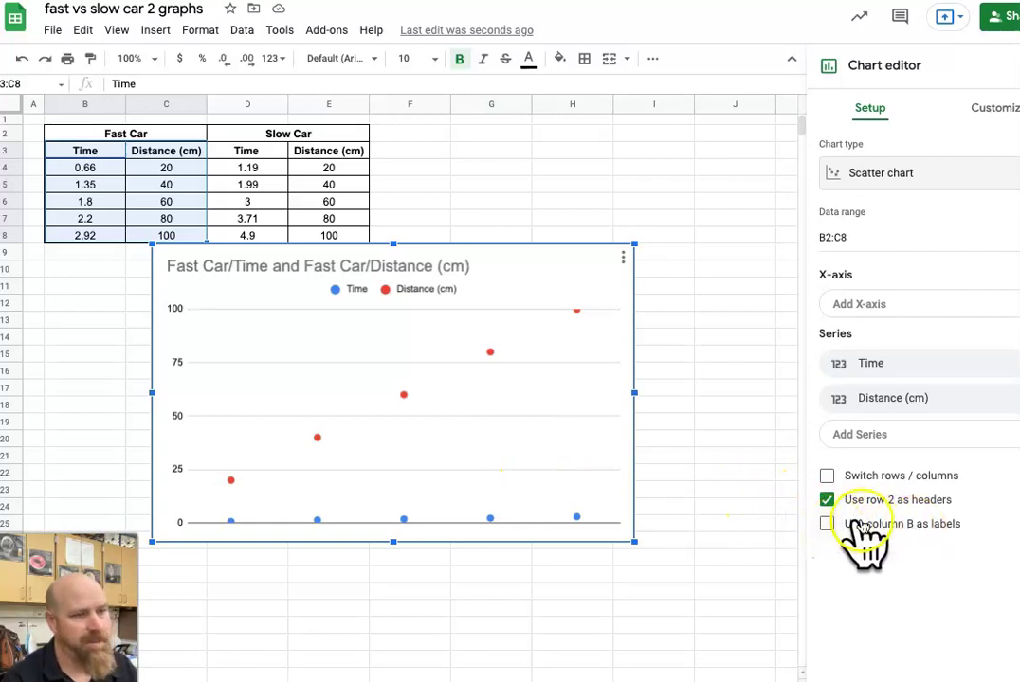
click(826, 527)
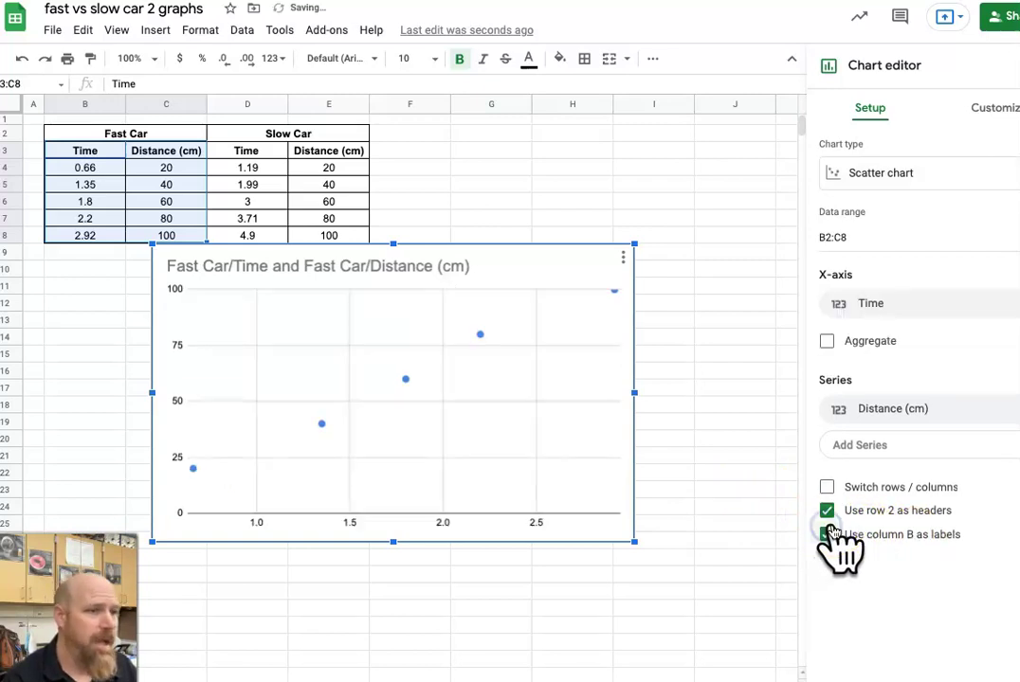
click(827, 532)
click(828, 528)
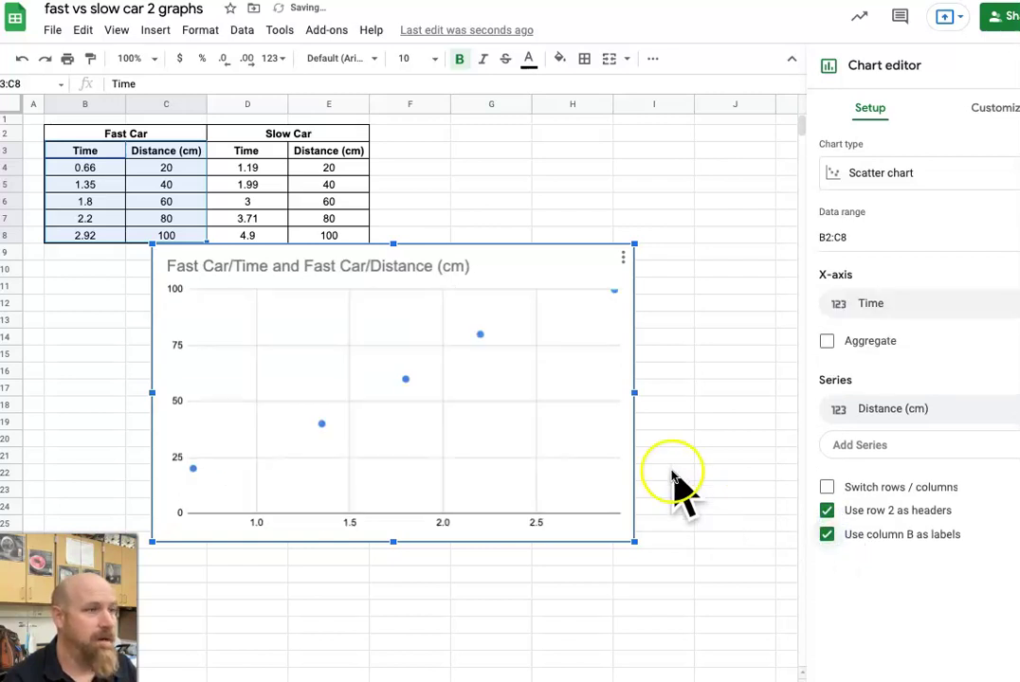
- Add a linear trendline to the Fast Car series, labelled with its equation 36.8*x + -5.79
click(406, 384)
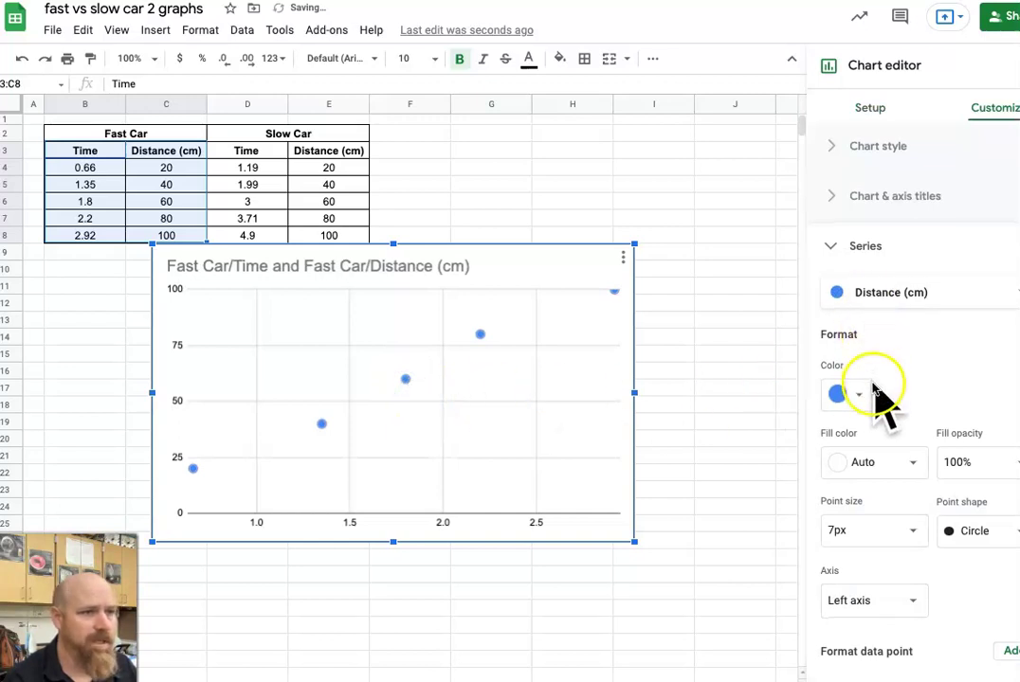
scroll(873, 398, down, 3)
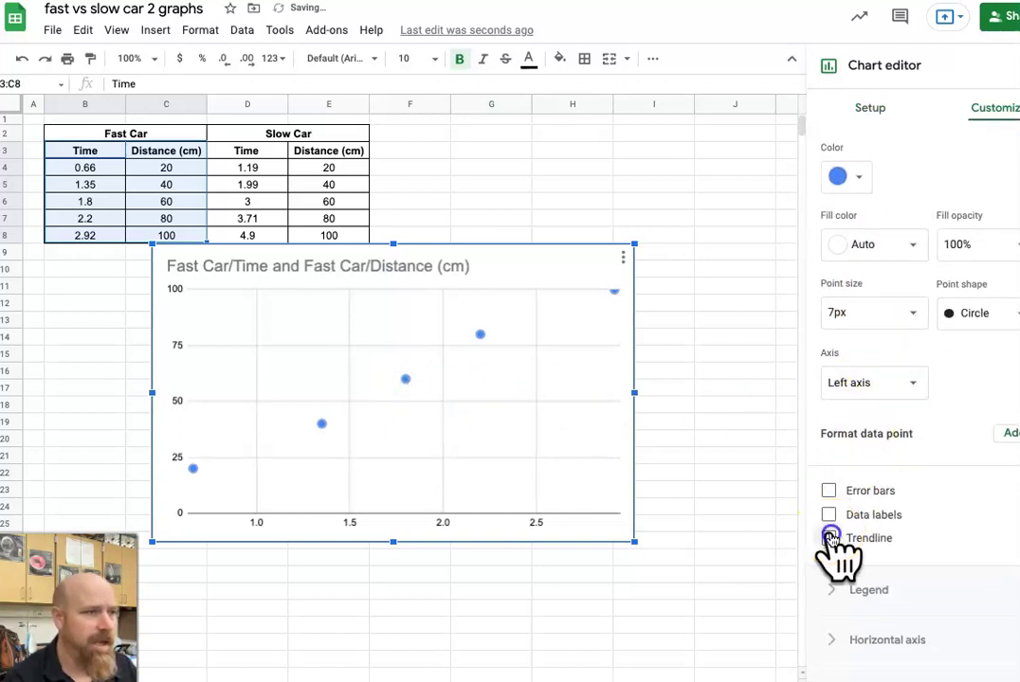
click(830, 539)
scroll(834, 507, down, 2)
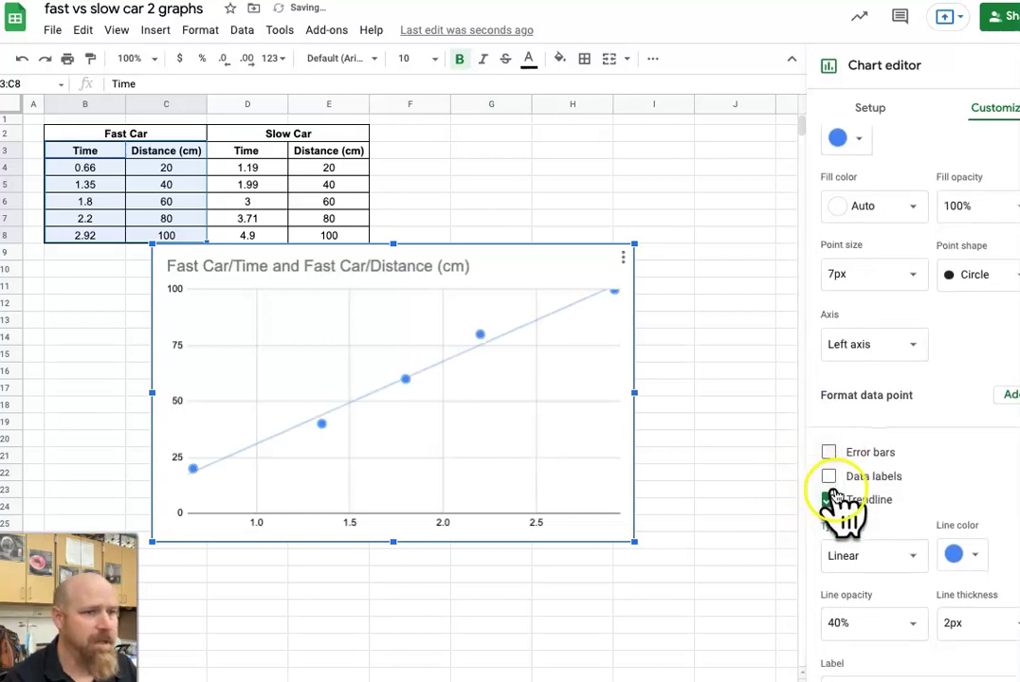
scroll(843, 503, down, 2)
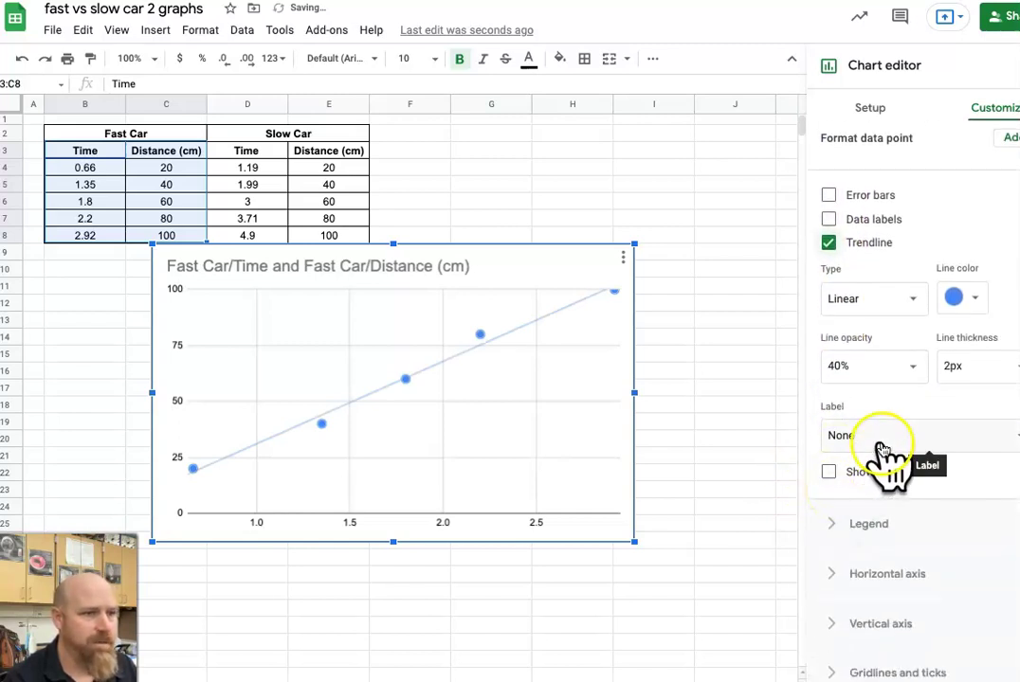
click(882, 445)
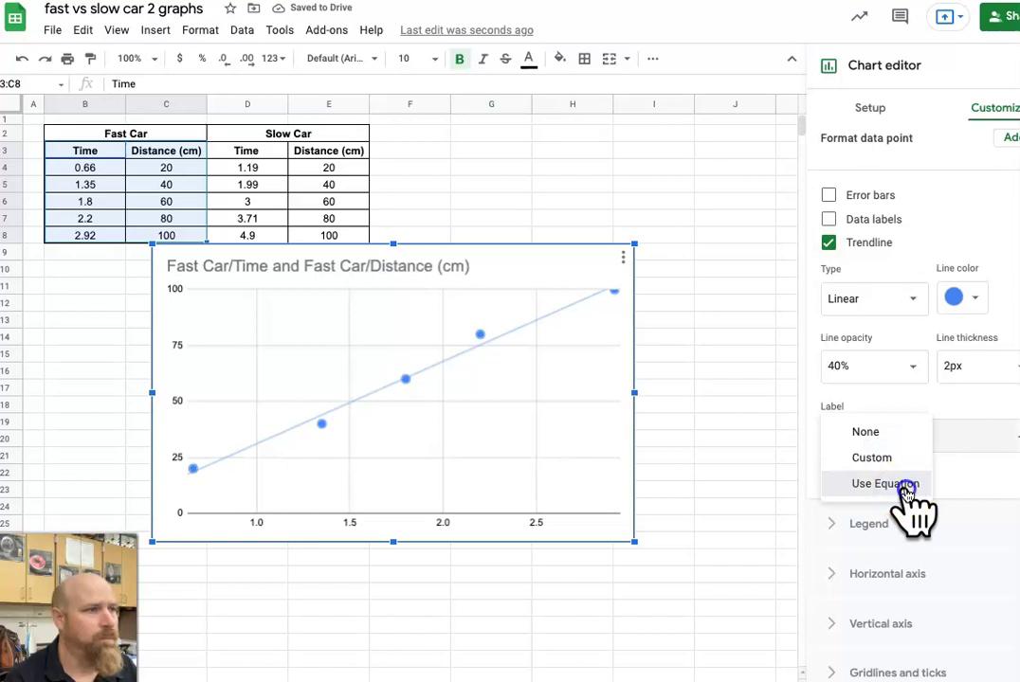
click(905, 491)
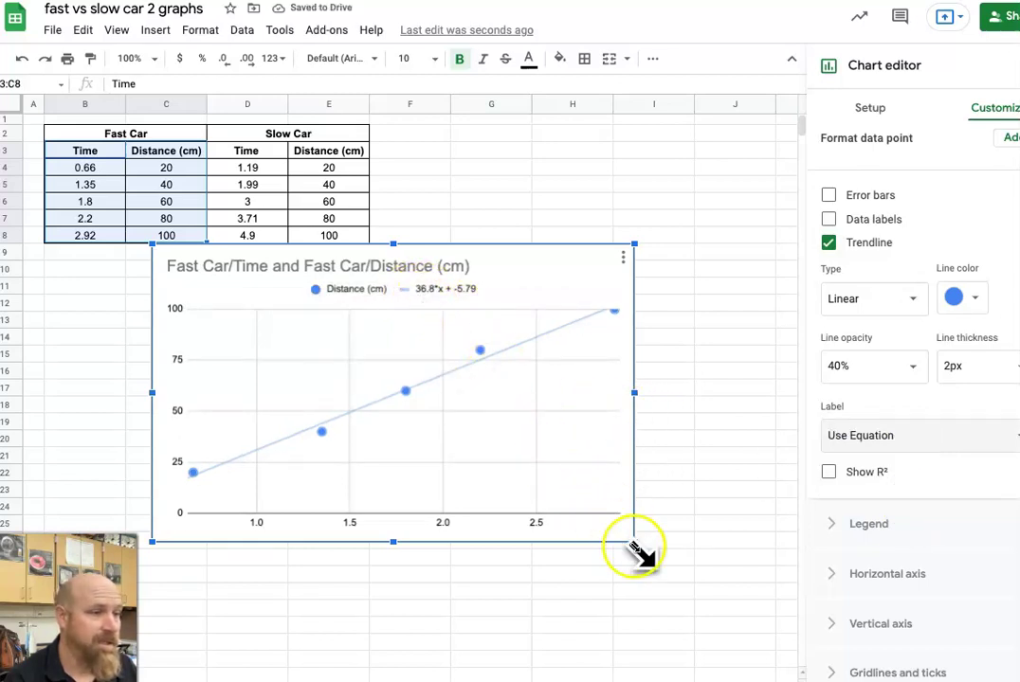
- Shrink the Fast Car chart and move it beside the table in columns F–J
drag(633, 544, 518, 443)
drag(482, 285, 721, 130)
click(712, 460)
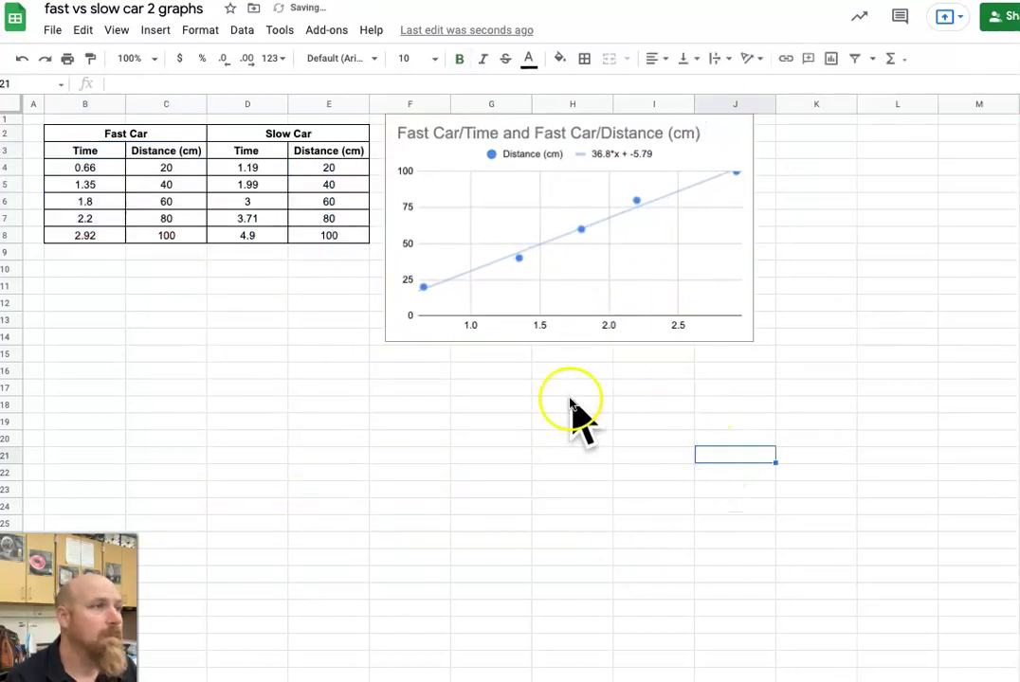
click(555, 471)
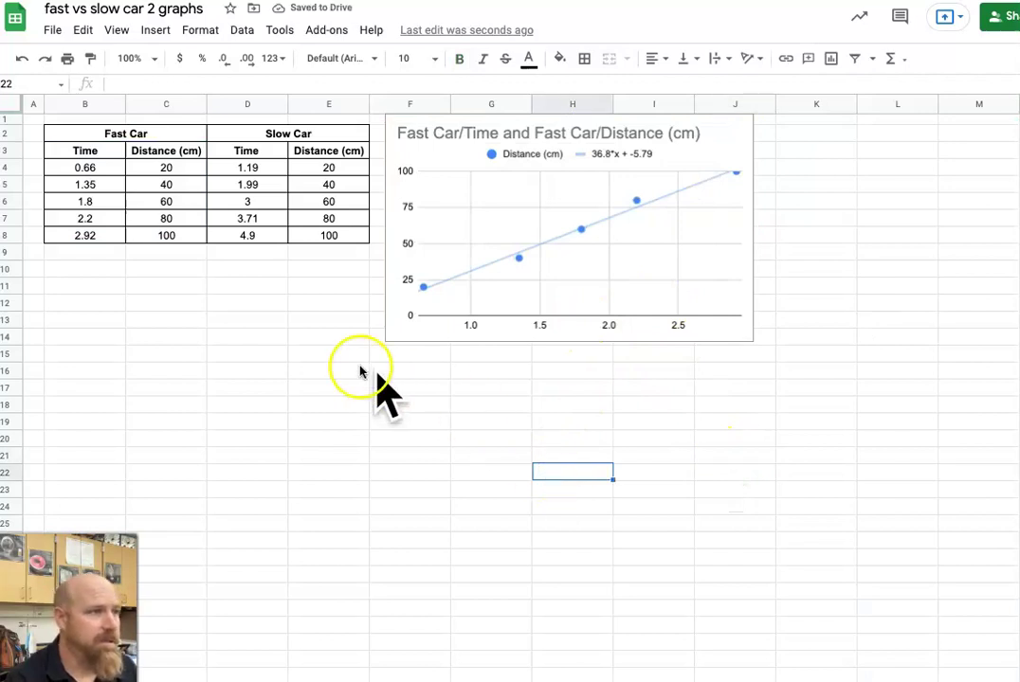
- Insert a chart from the Slow Car data D3:E8
click(251, 154)
drag(251, 154, 328, 237)
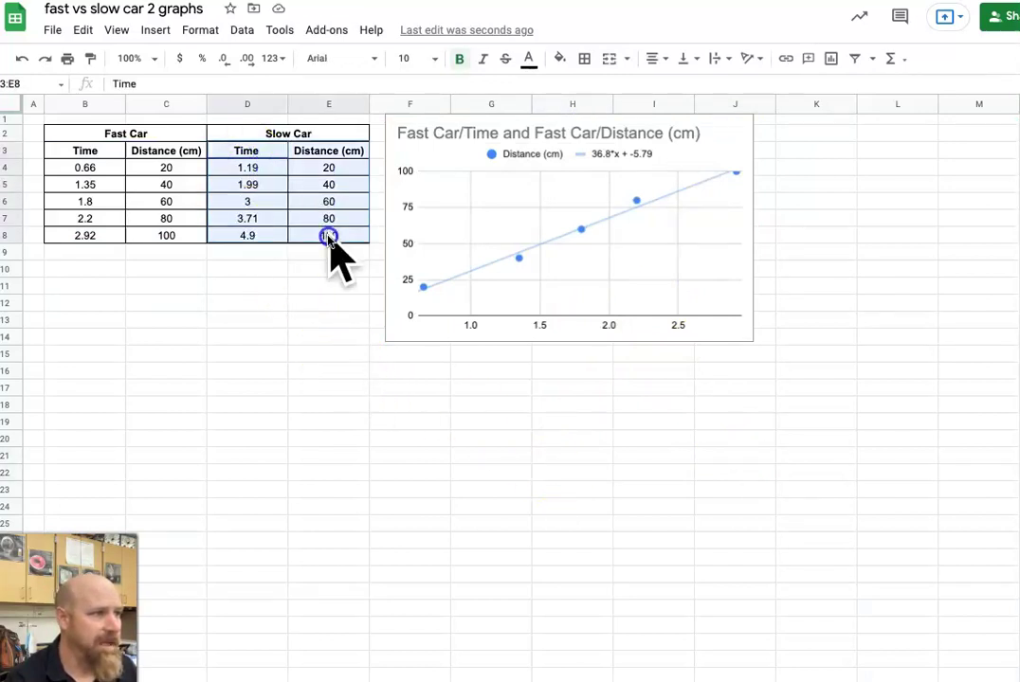
click(159, 29)
click(194, 256)
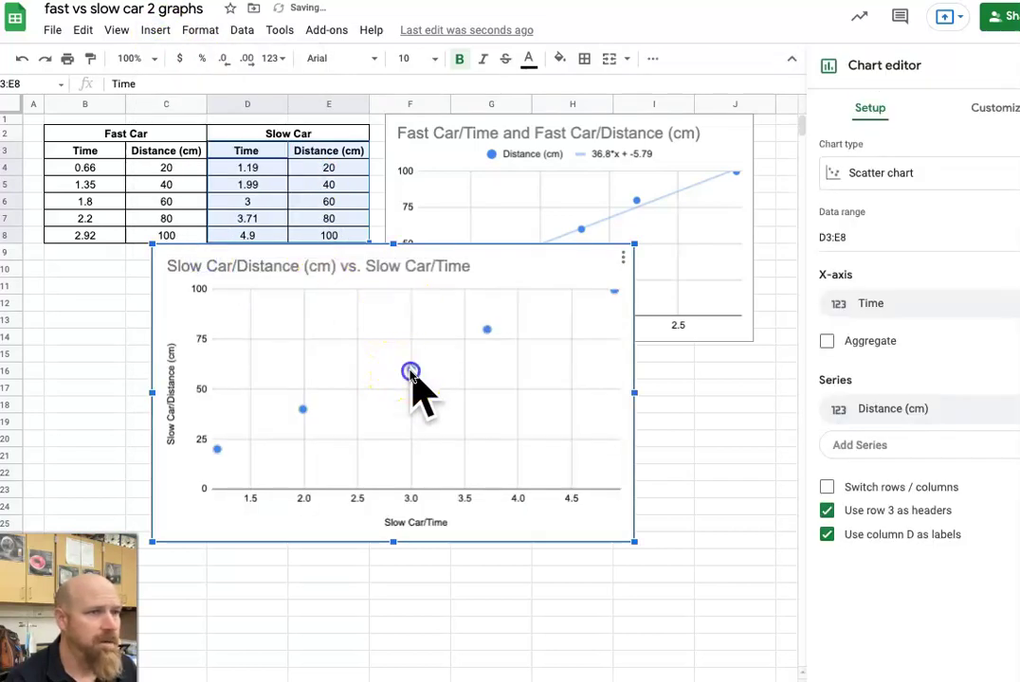
- Make the Slow Car points red and add a trendline labelled with its equation 21.8*x + -4.36
click(409, 371)
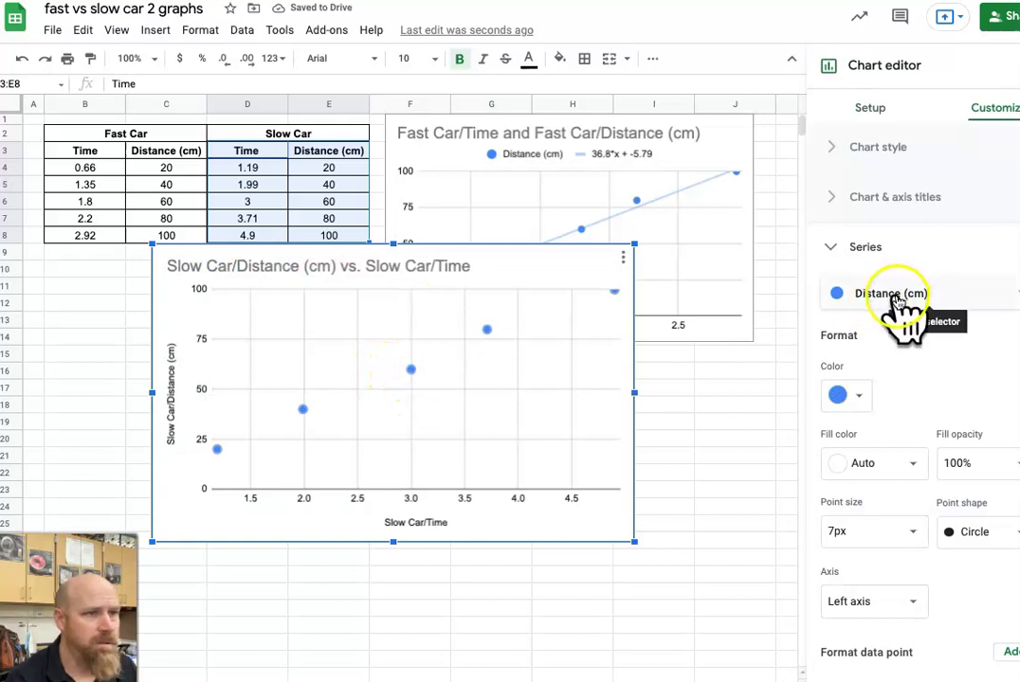
click(896, 296)
click(895, 296)
click(853, 397)
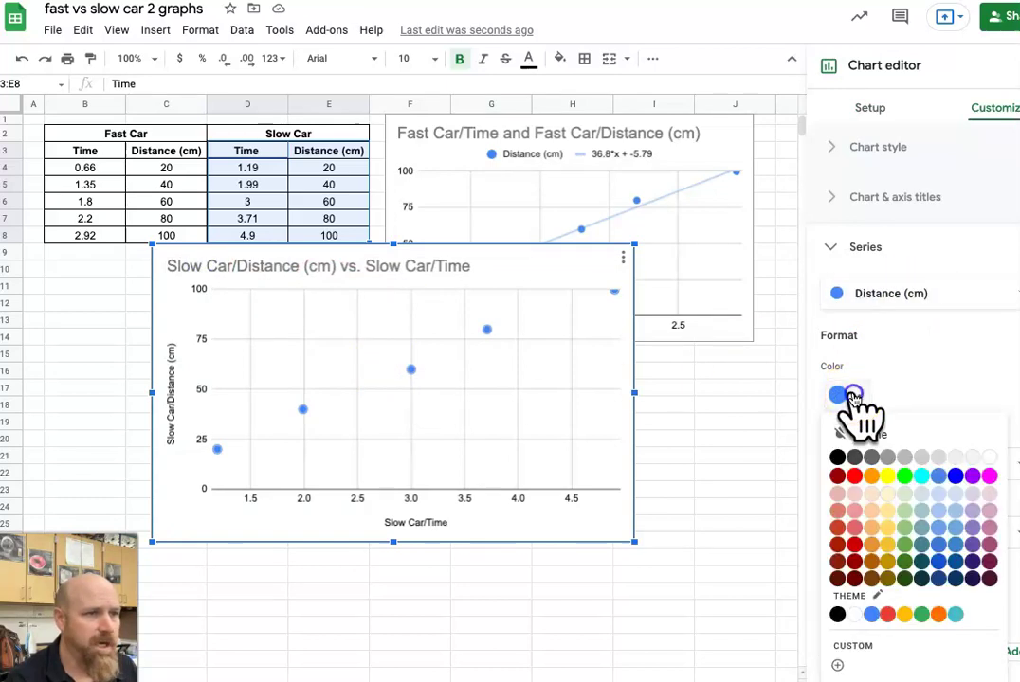
click(855, 475)
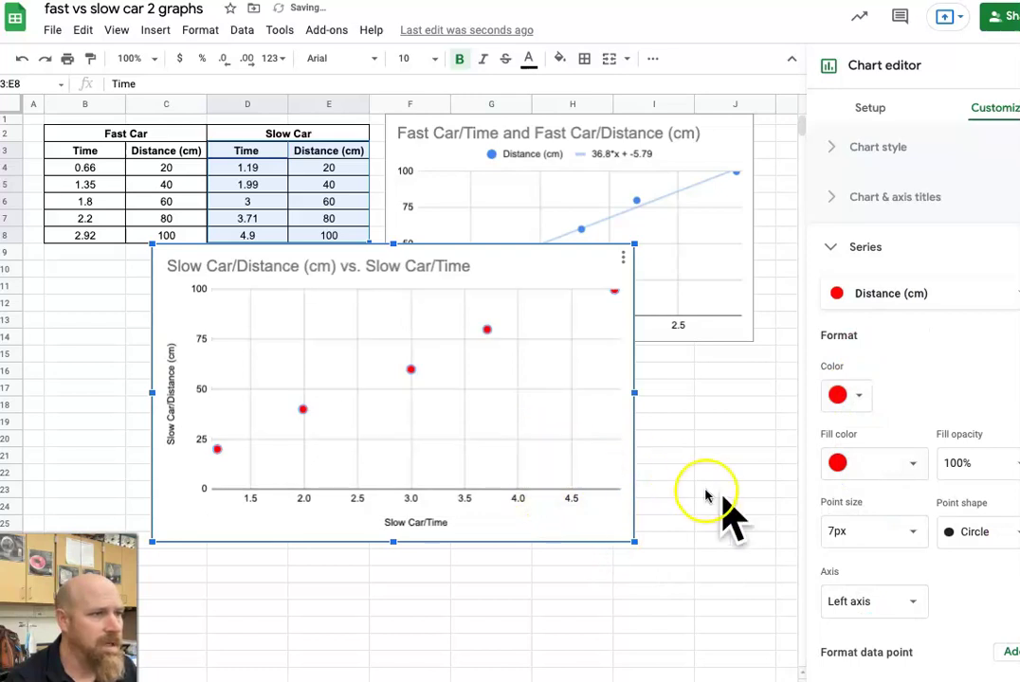
scroll(881, 587, down, 1)
scroll(881, 568, down, 3)
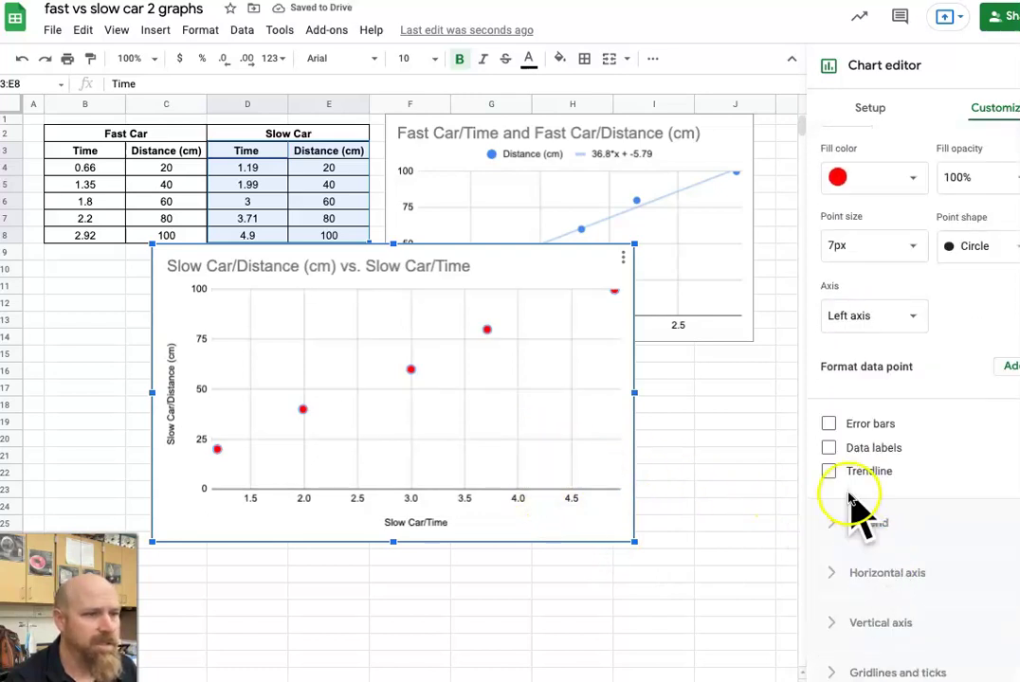
click(829, 471)
scroll(896, 502, down, 1)
click(904, 580)
click(902, 633)
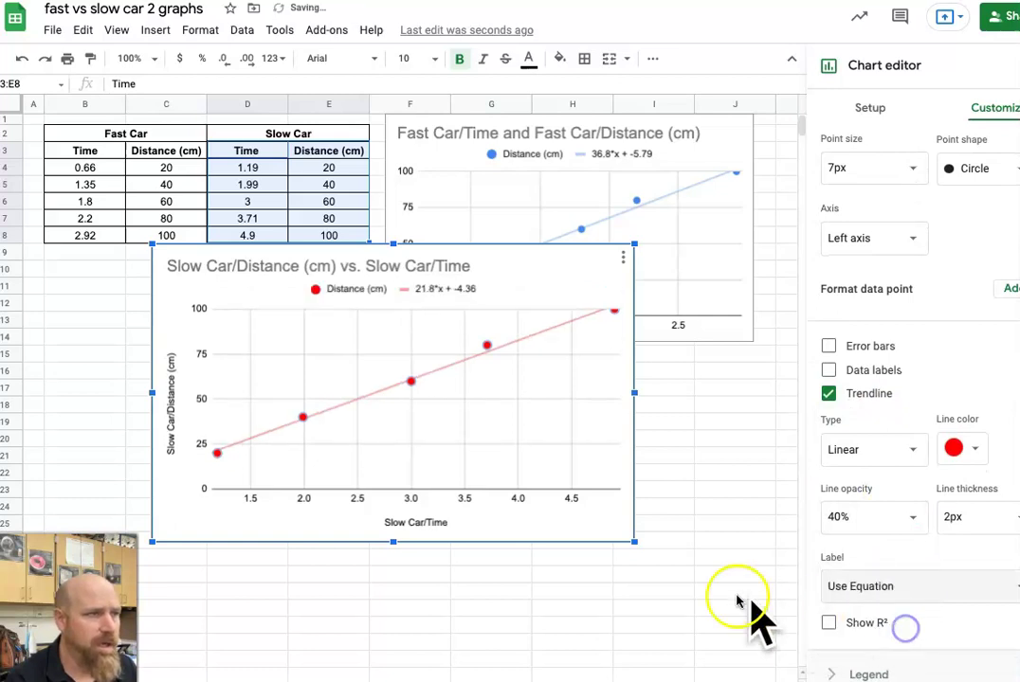
- Resize the Slow Car chart and place it below the Fast Car chart
drag(633, 545, 499, 448)
drag(467, 280, 700, 377)
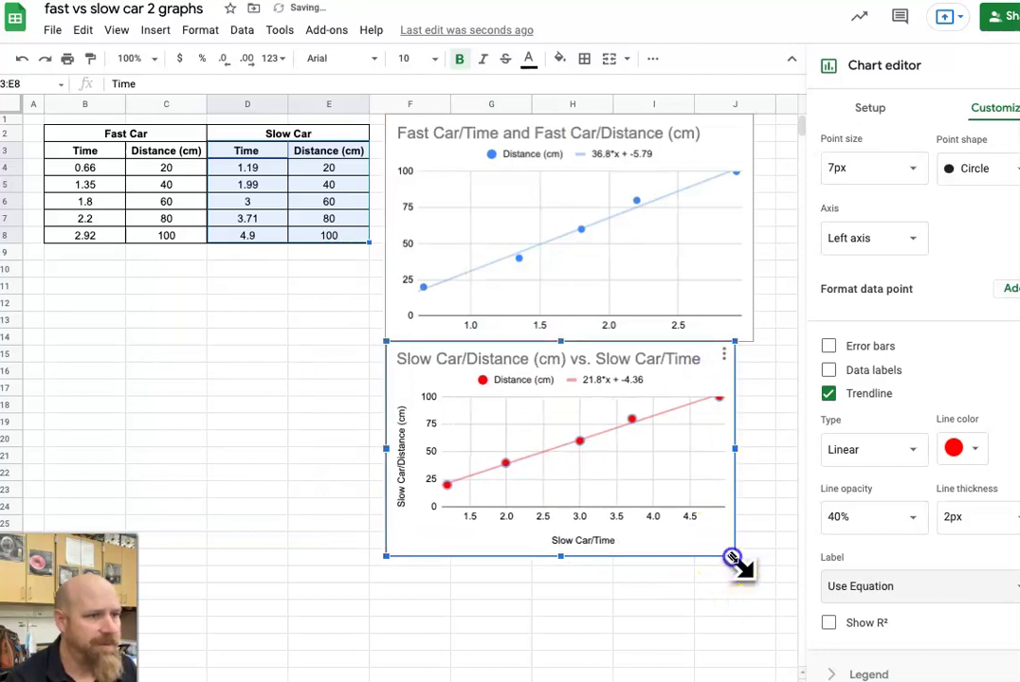
drag(731, 557, 750, 559)
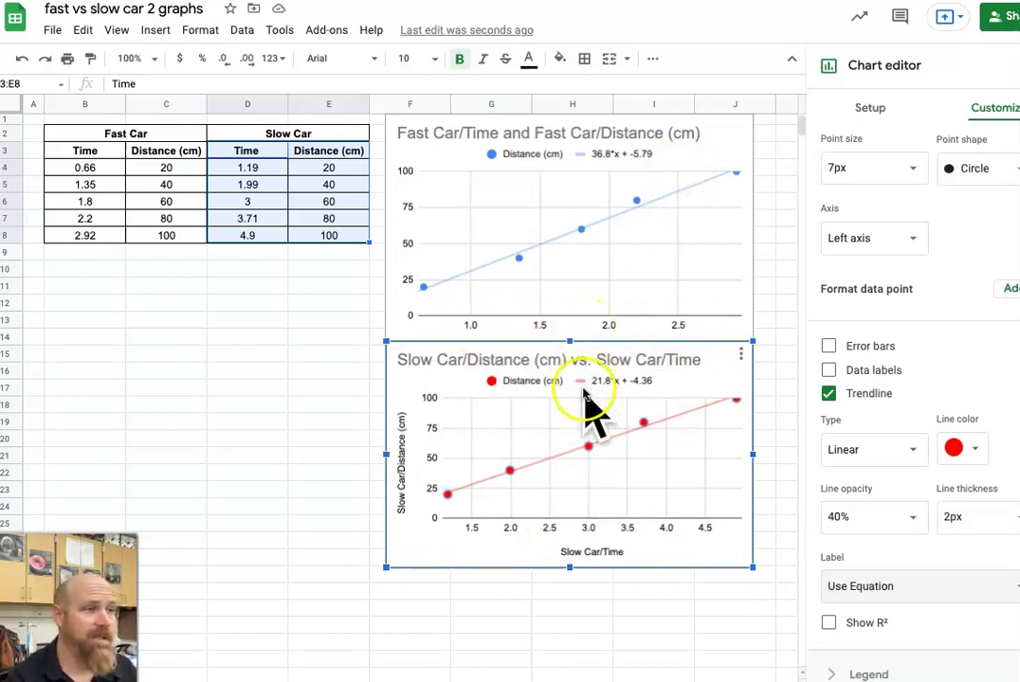
- Insert a new chart from both cars' data in B2:E8
click(316, 439)
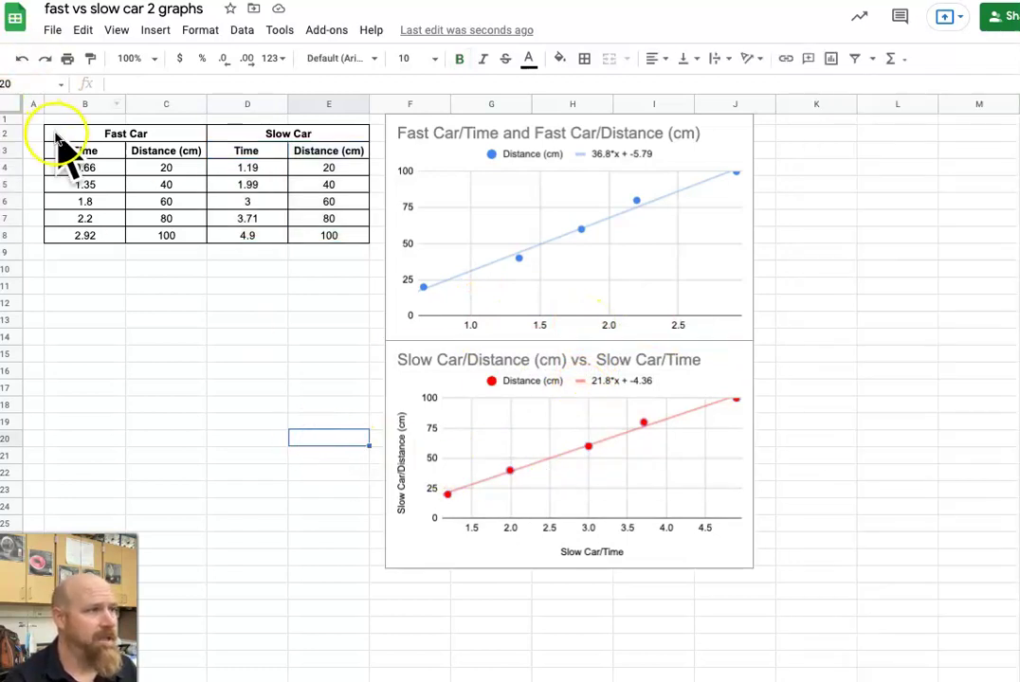
drag(76, 152, 308, 234)
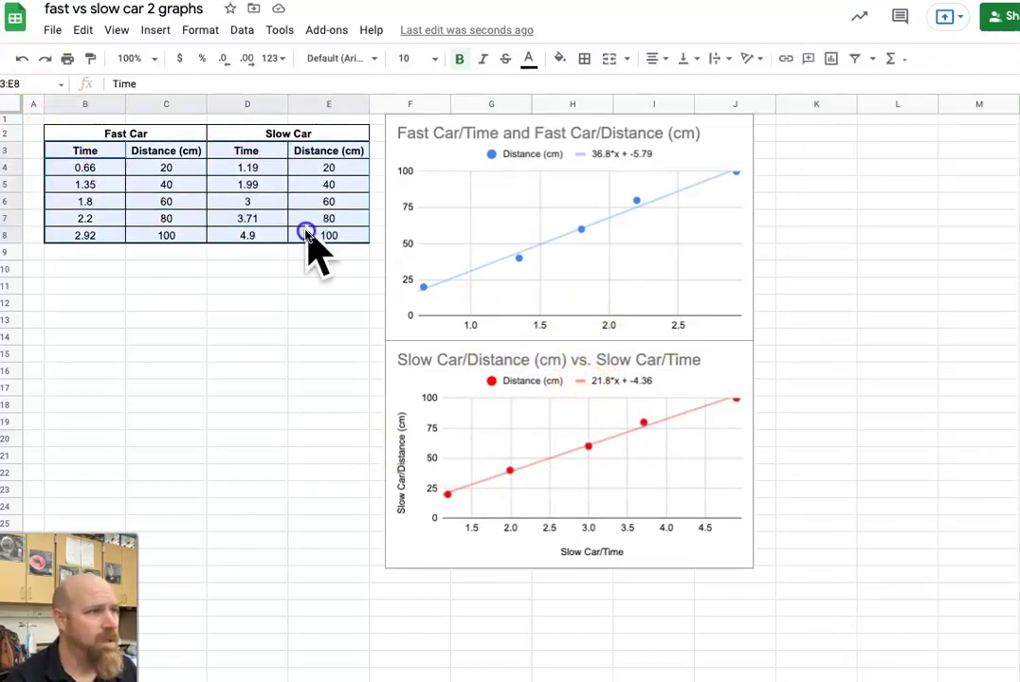
click(155, 30)
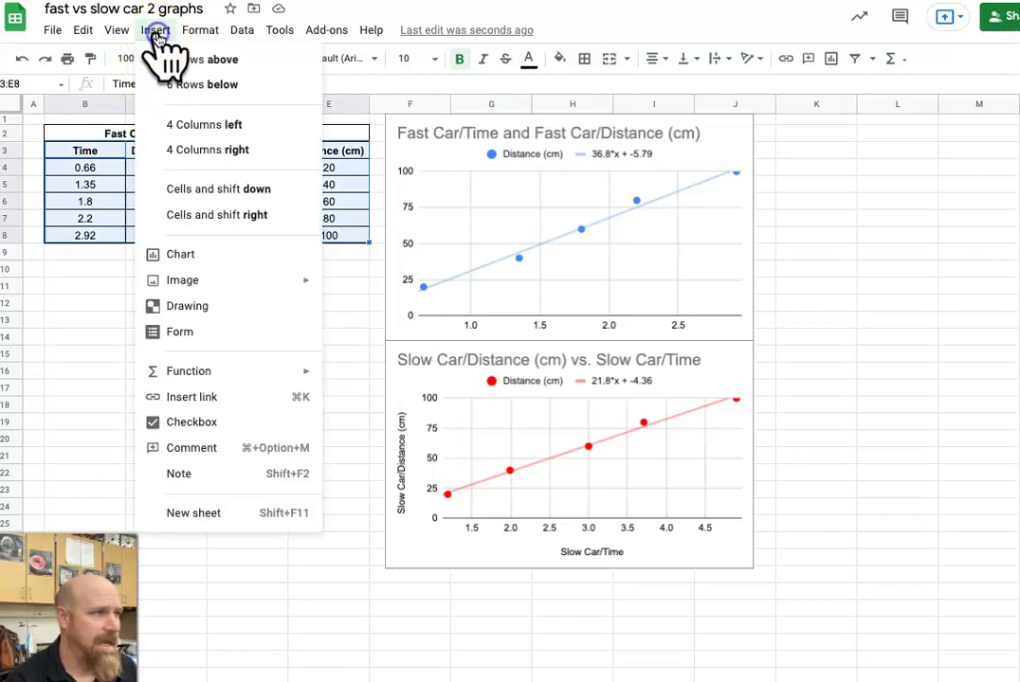
click(208, 254)
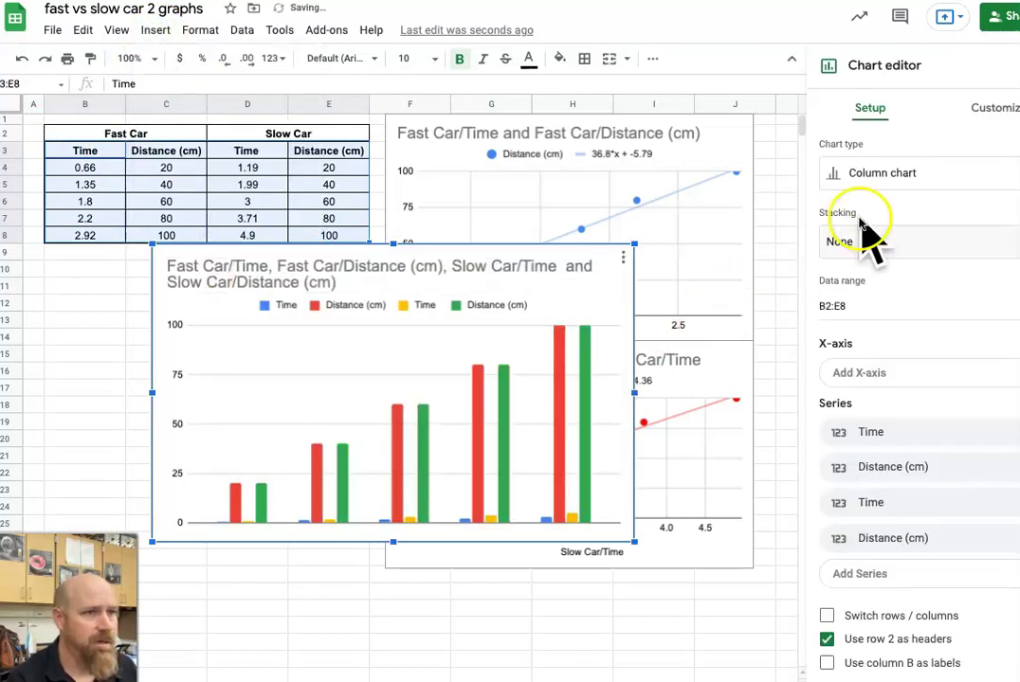
- Make it a scatter chart using column B (Fast Car Time) as the x-axis
click(886, 179)
scroll(924, 329, down, 5)
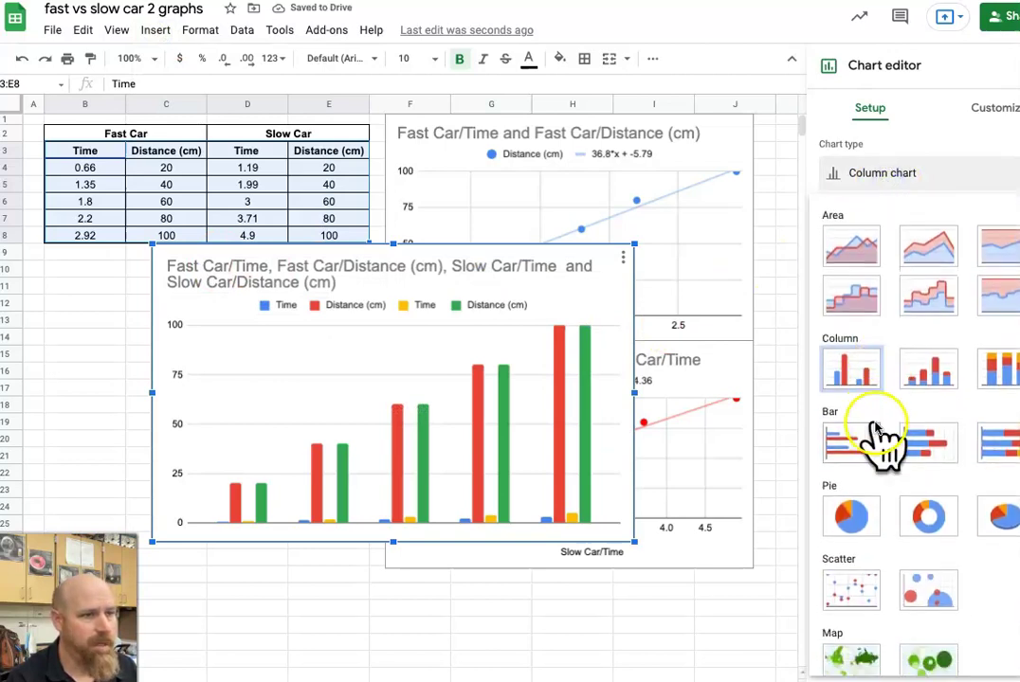
click(849, 567)
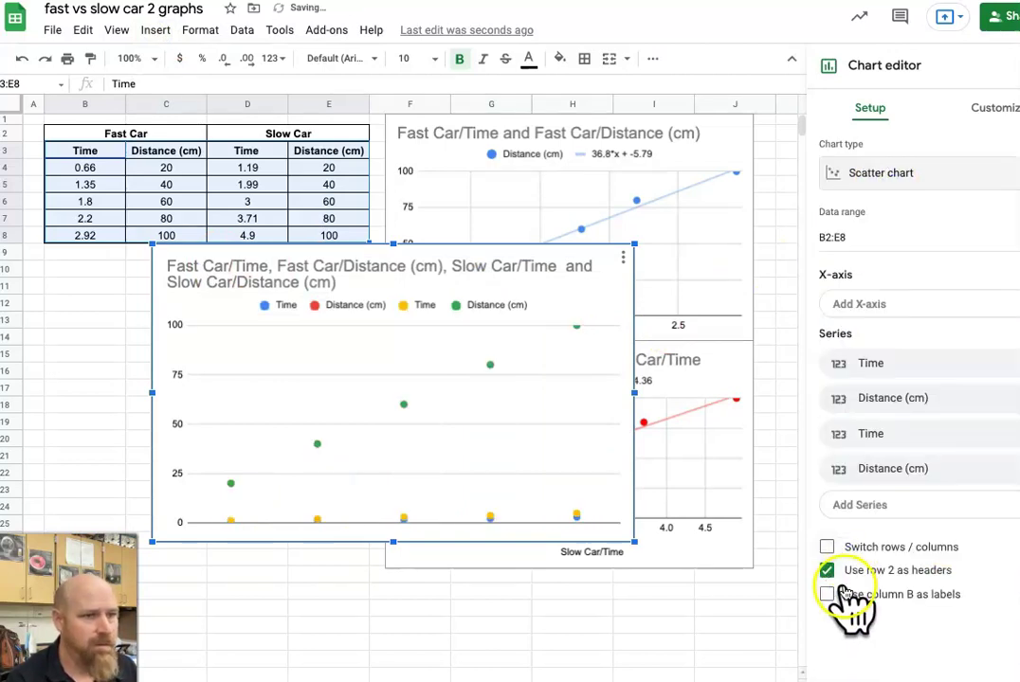
click(828, 595)
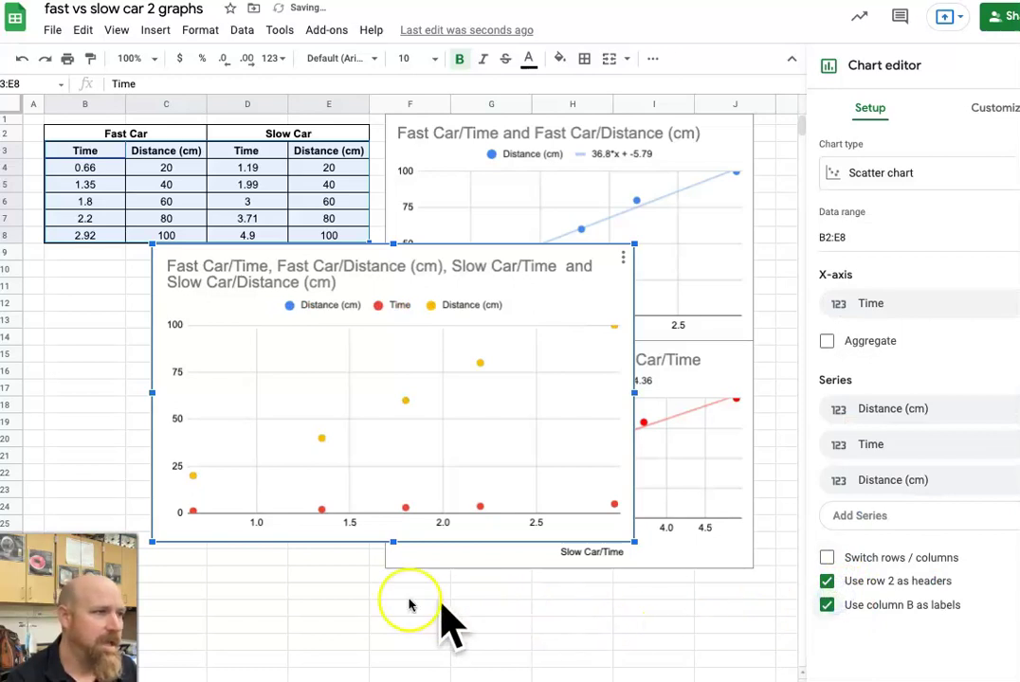
- Try recolouring the first Distance (cm) series blue through the series options
click(322, 439)
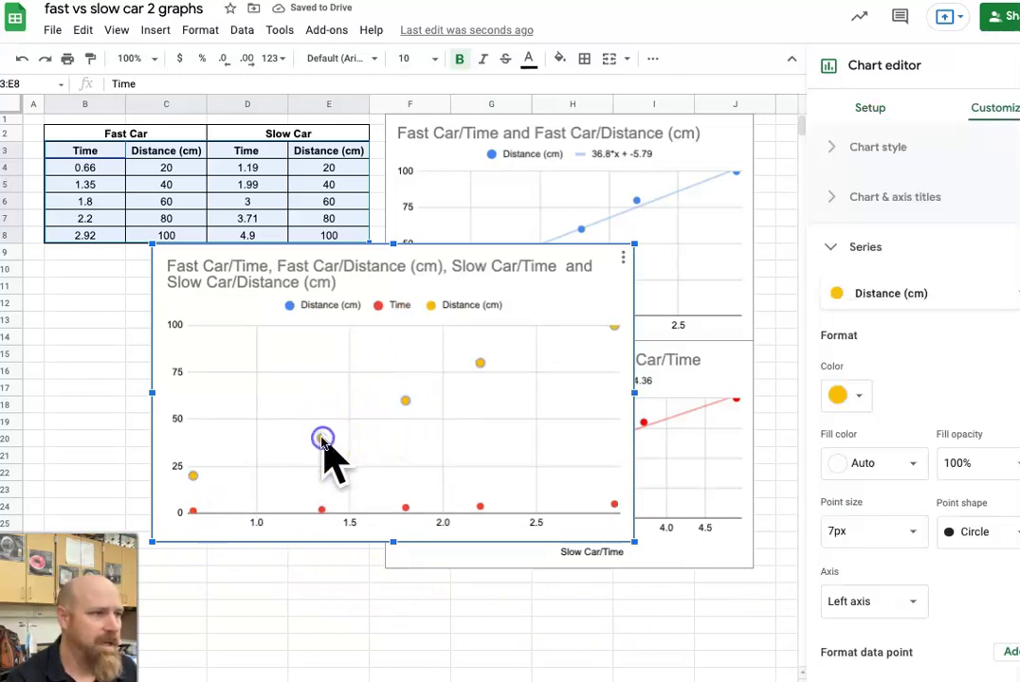
click(871, 293)
click(854, 243)
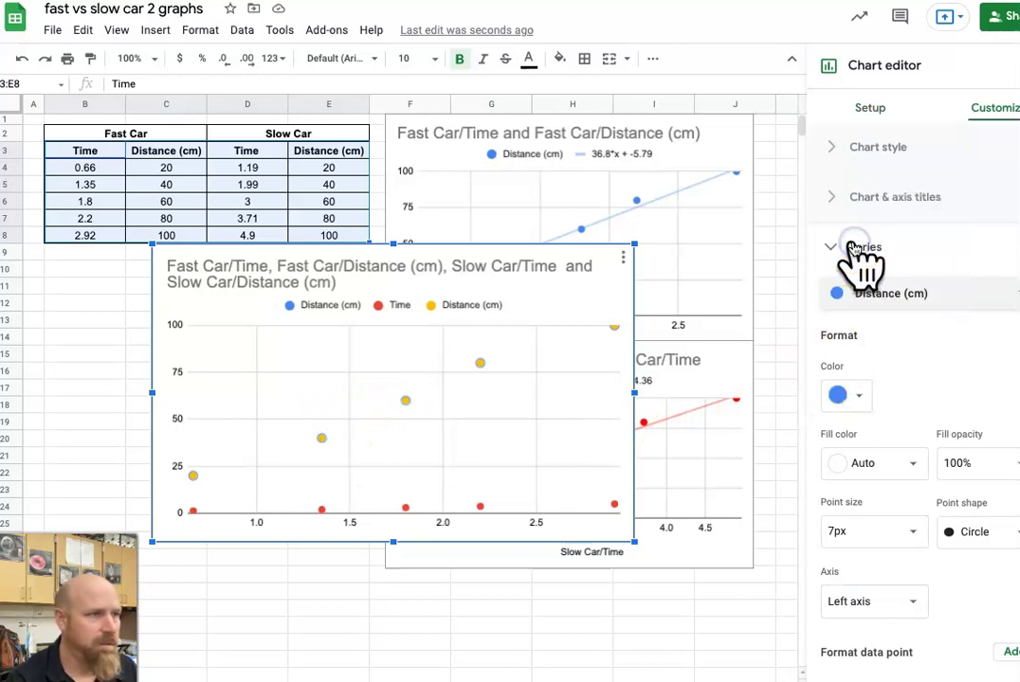
click(888, 379)
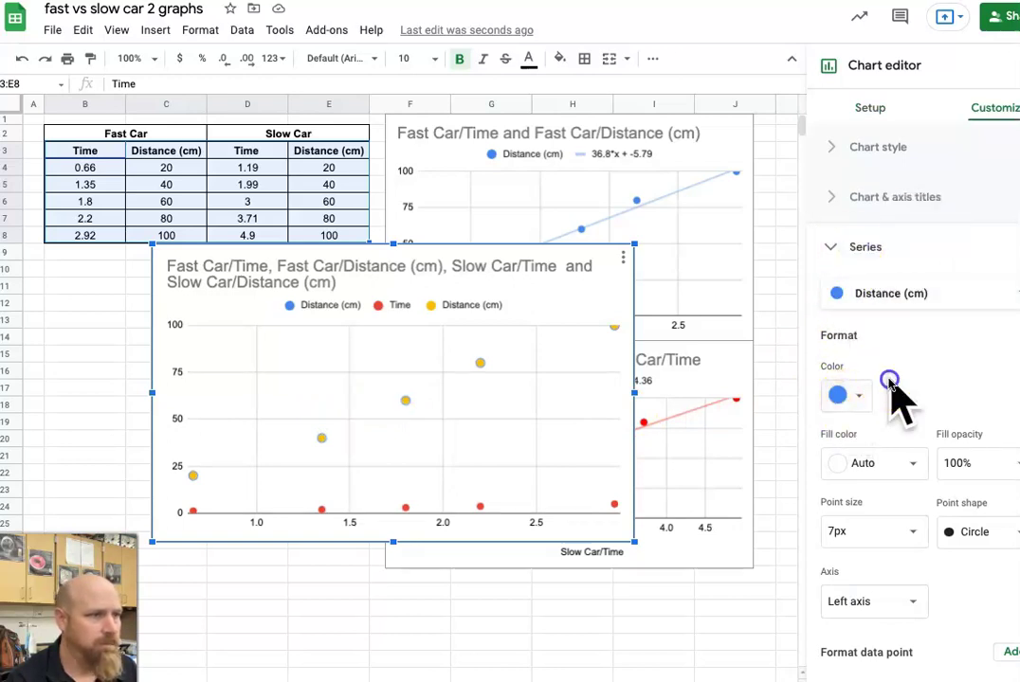
click(843, 395)
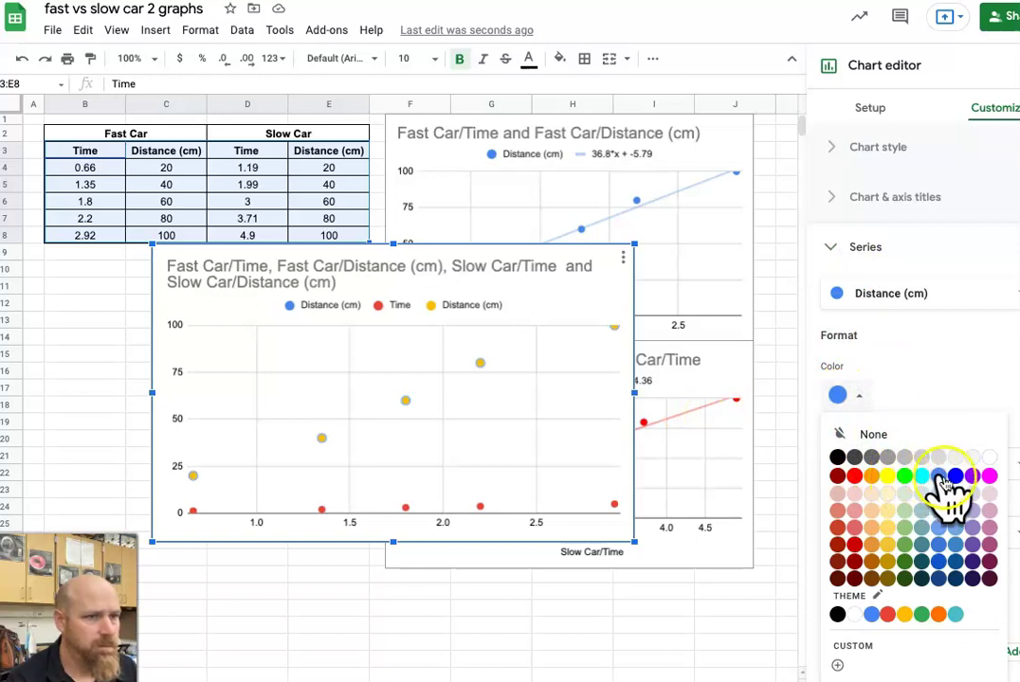
click(910, 413)
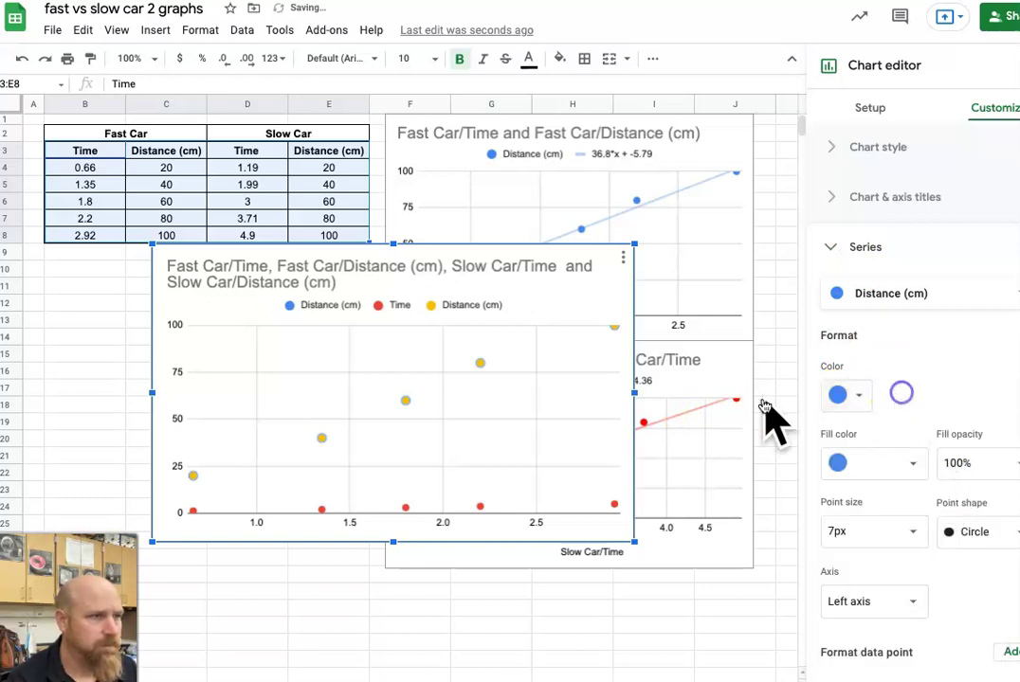
click(470, 396)
click(481, 362)
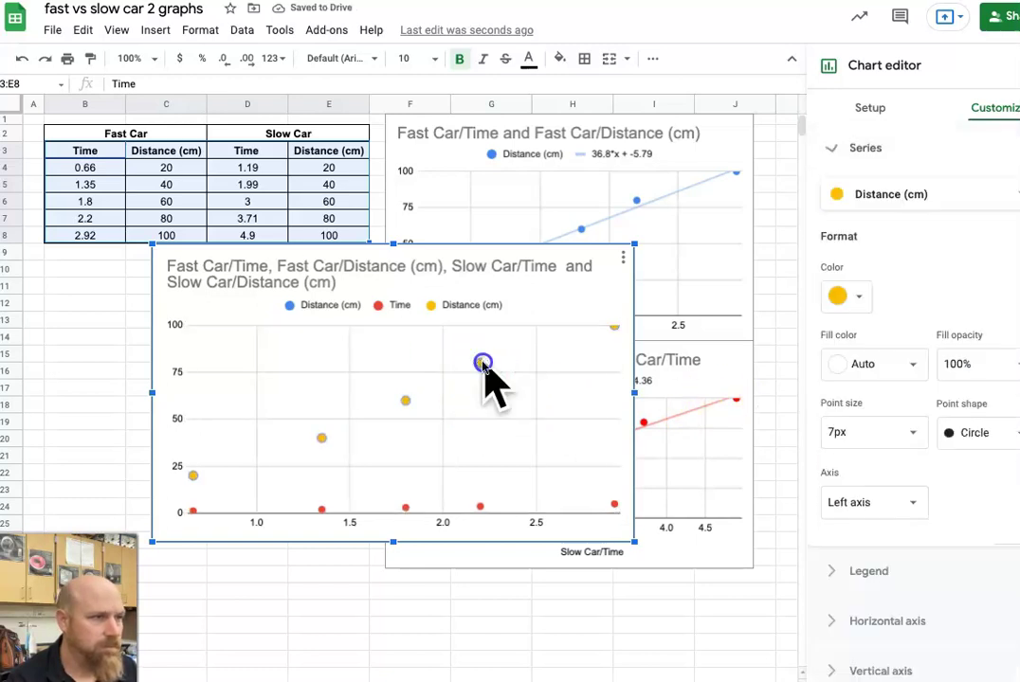
click(480, 362)
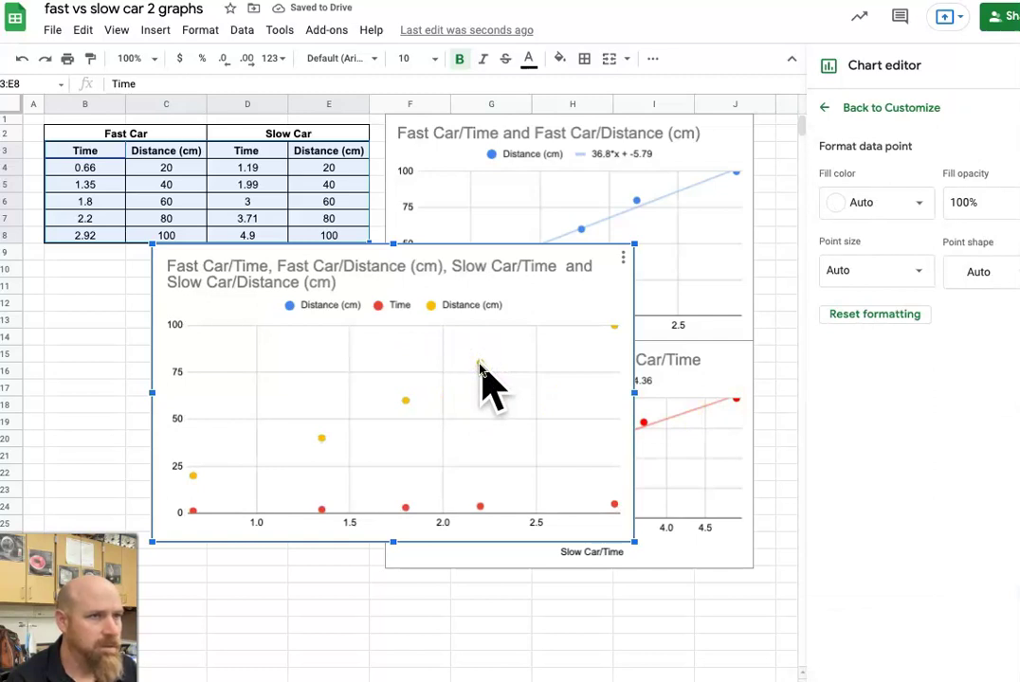
click(479, 365)
click(868, 397)
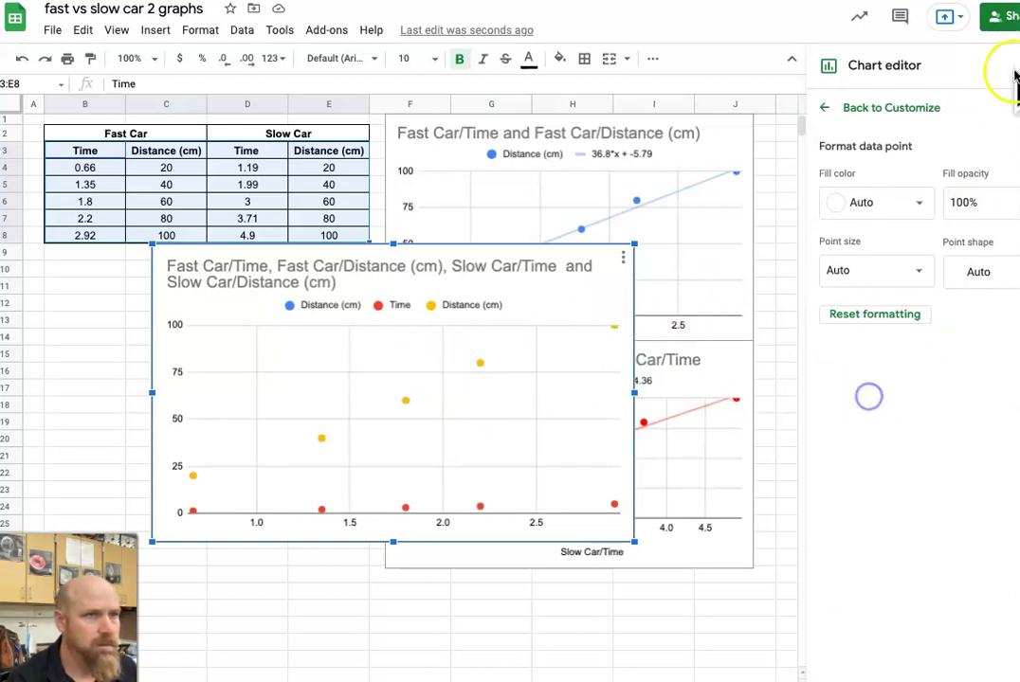
- Reopen the combined chart's editor and recolour the yellow distance points blue
click(952, 237)
click(867, 360)
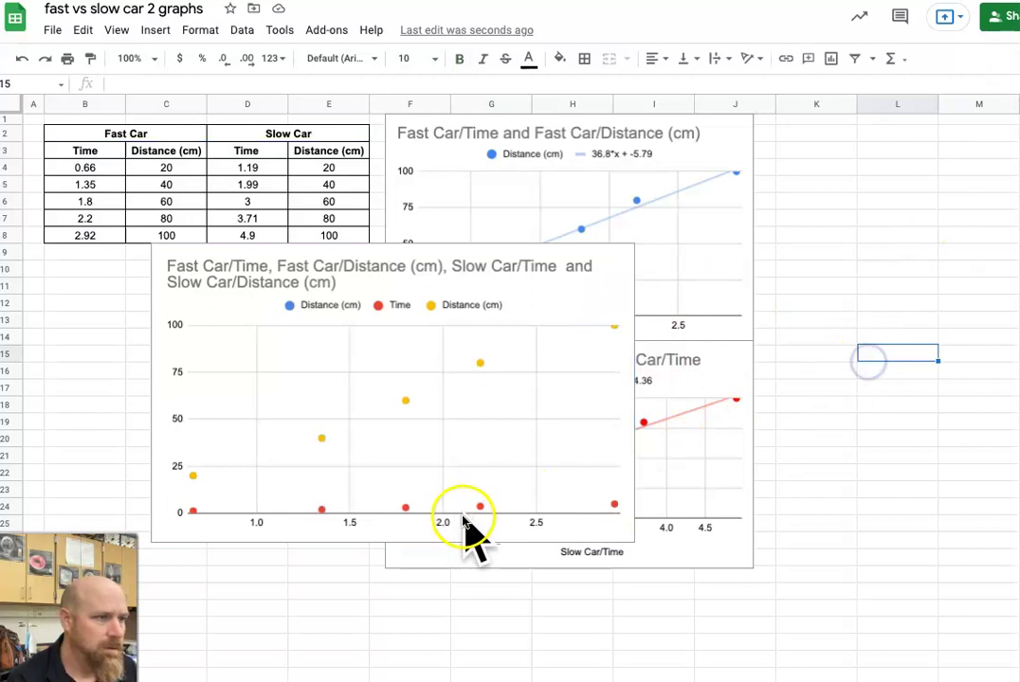
double_click(407, 402)
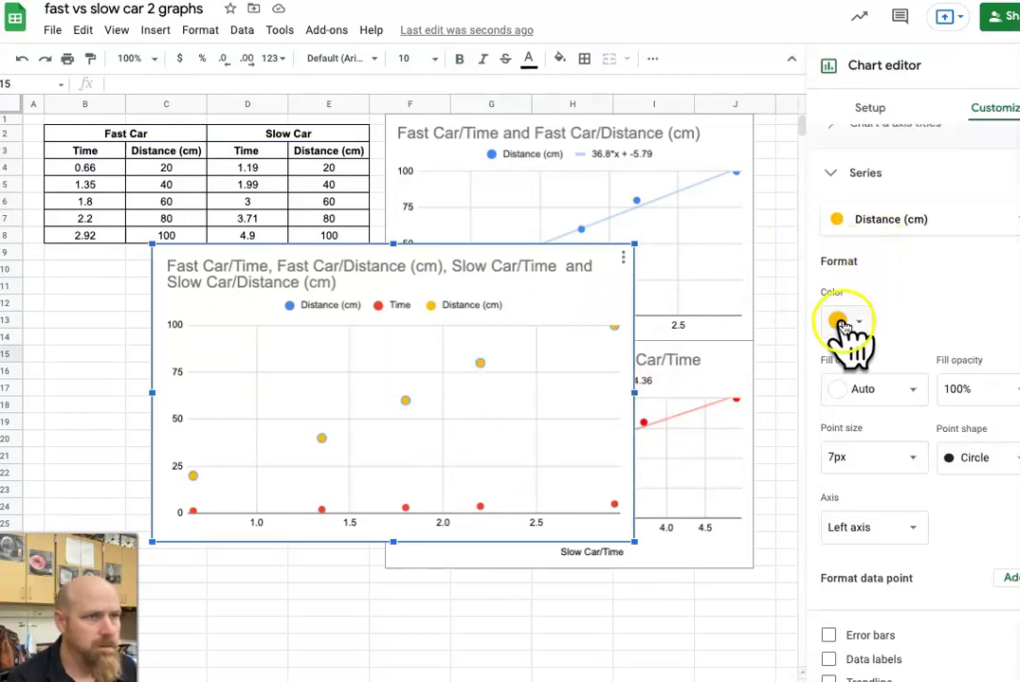
click(839, 322)
click(942, 404)
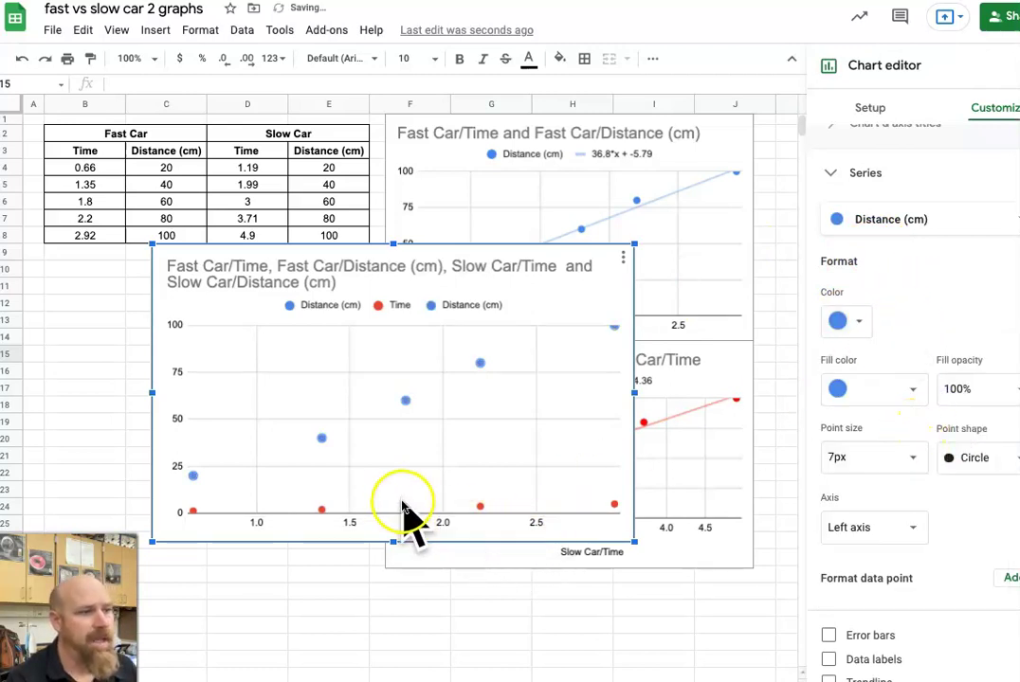
click(479, 366)
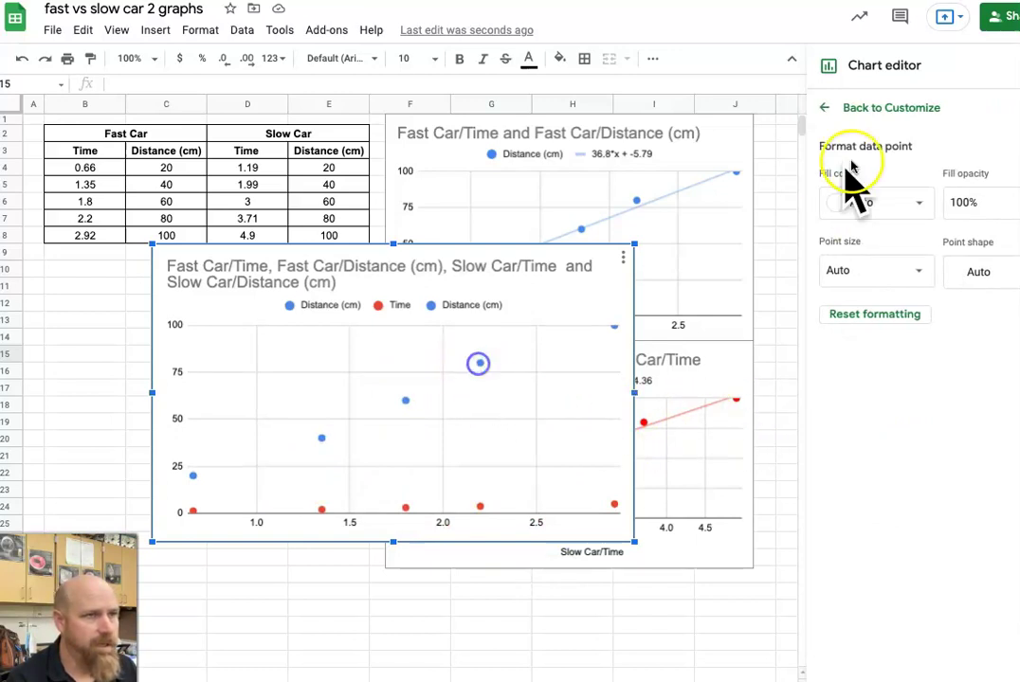
- Add a linear trendline to the blue distance points, labelled with its equation
click(820, 110)
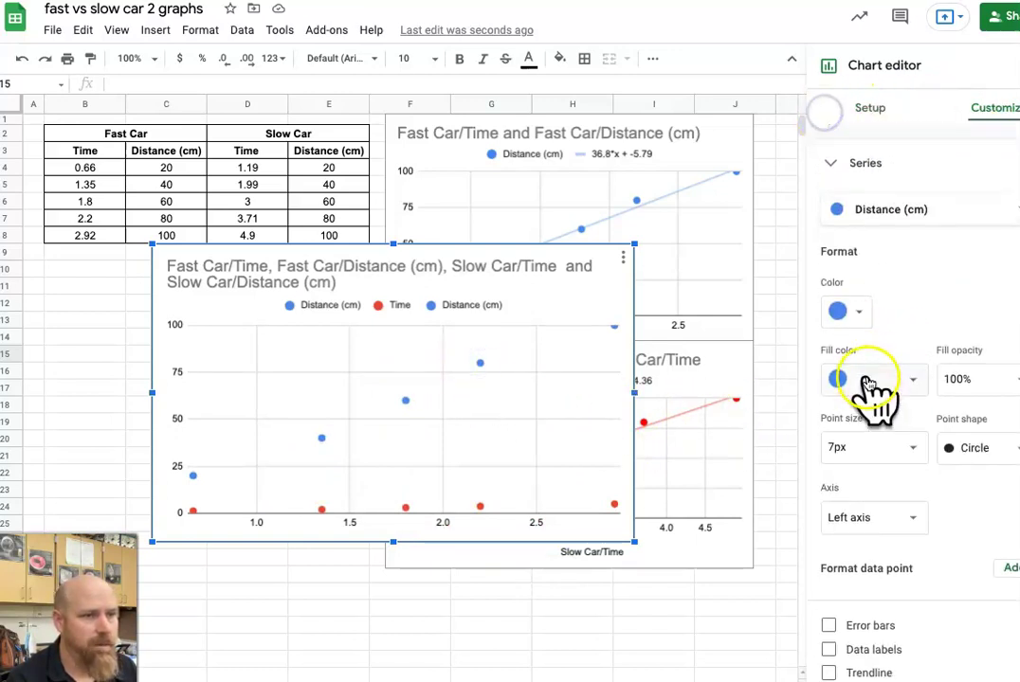
scroll(864, 393, down, 1)
click(828, 623)
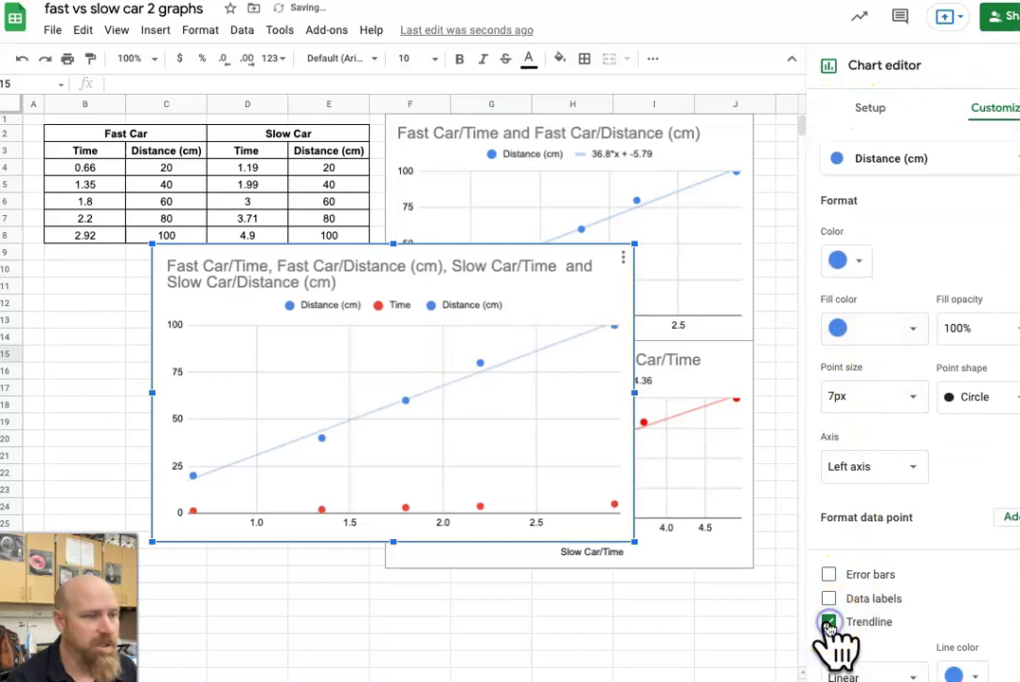
scroll(871, 596, down, 5)
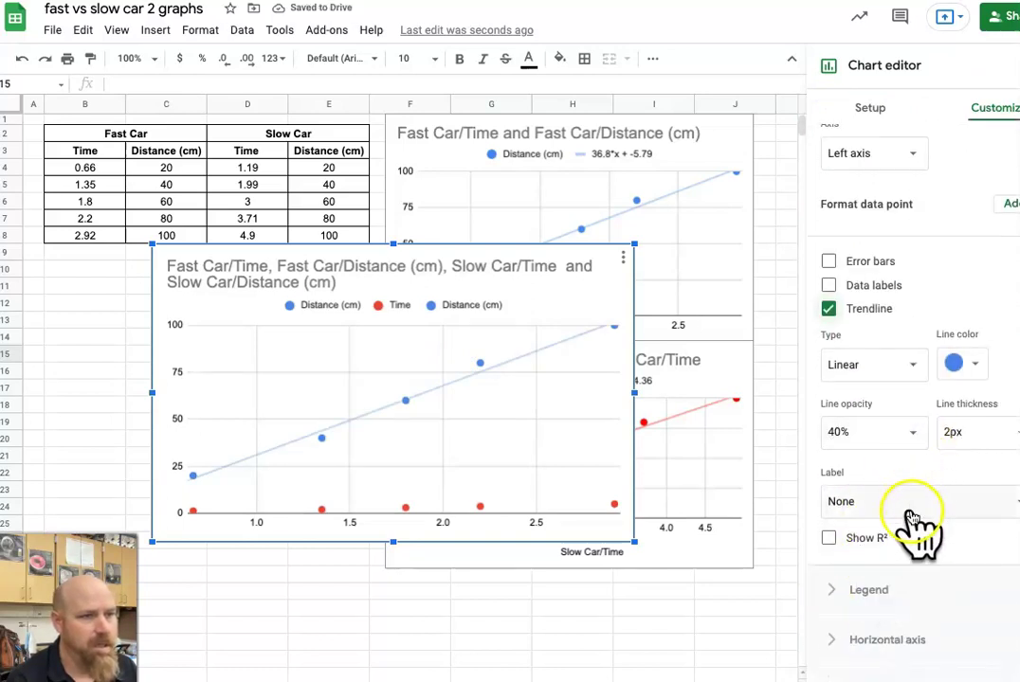
click(909, 516)
click(905, 549)
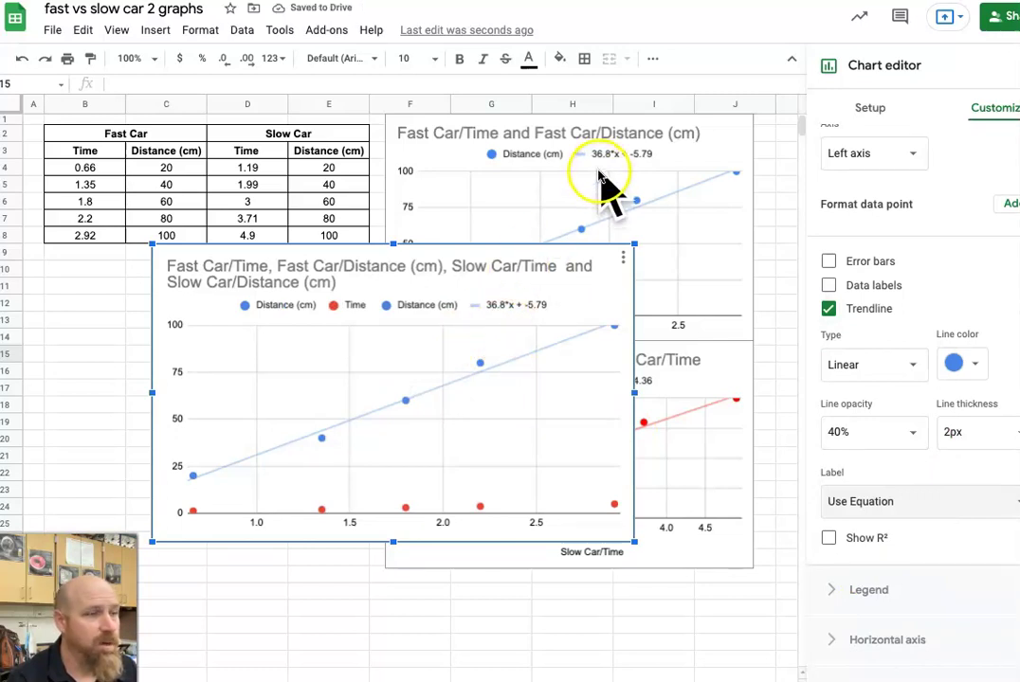
- Add an equation-labelled trendline (1.69*x + -0.0602) to the red Time points and move the chart down-right
click(478, 510)
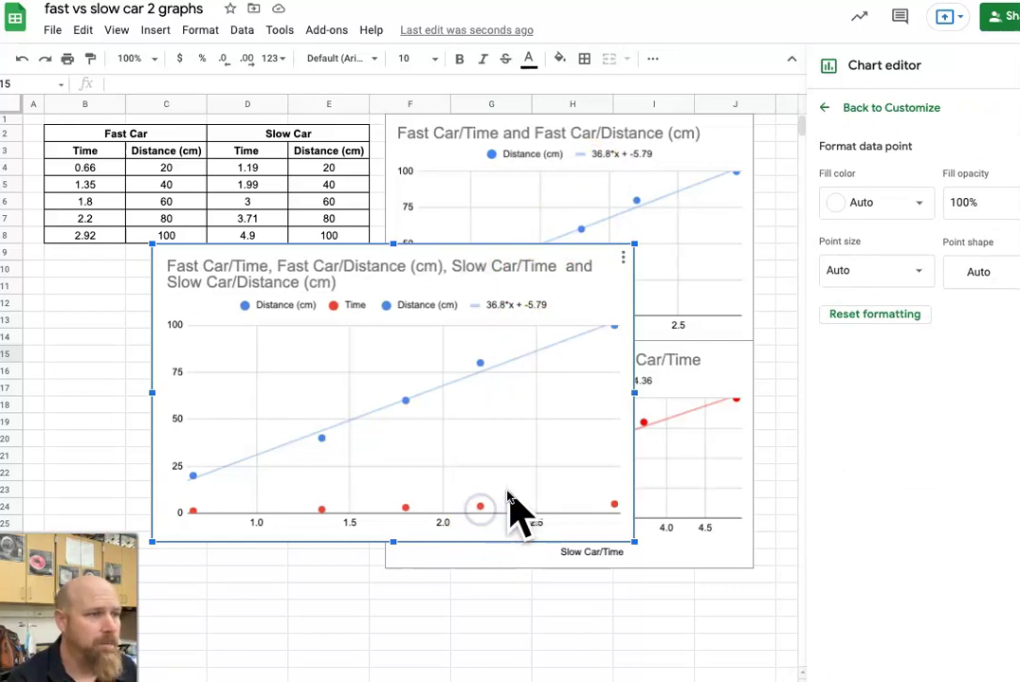
click(509, 489)
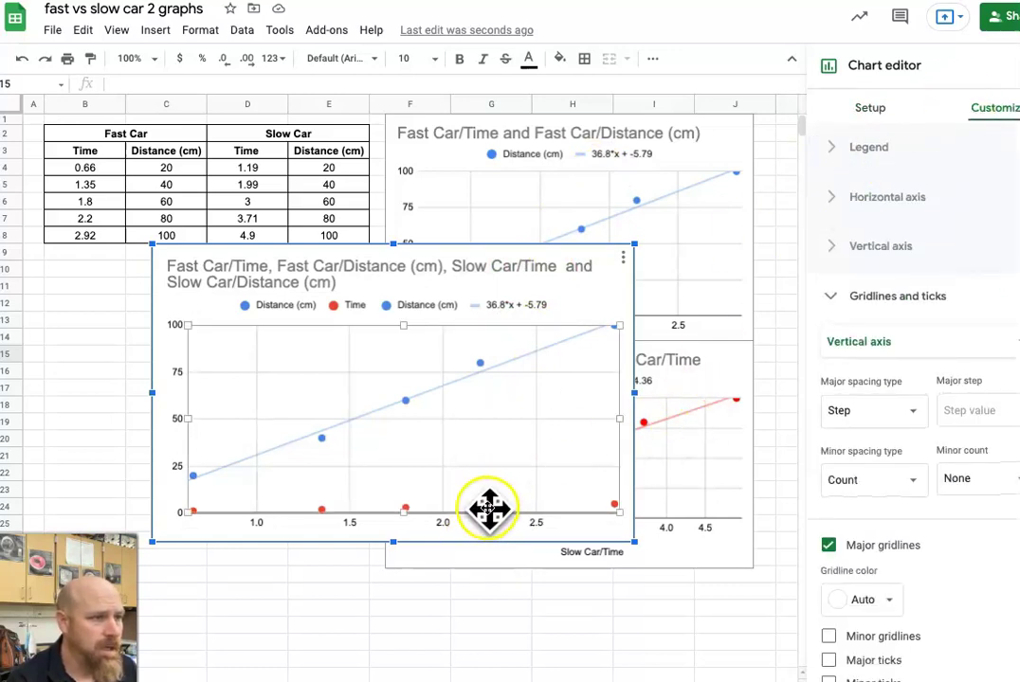
click(479, 506)
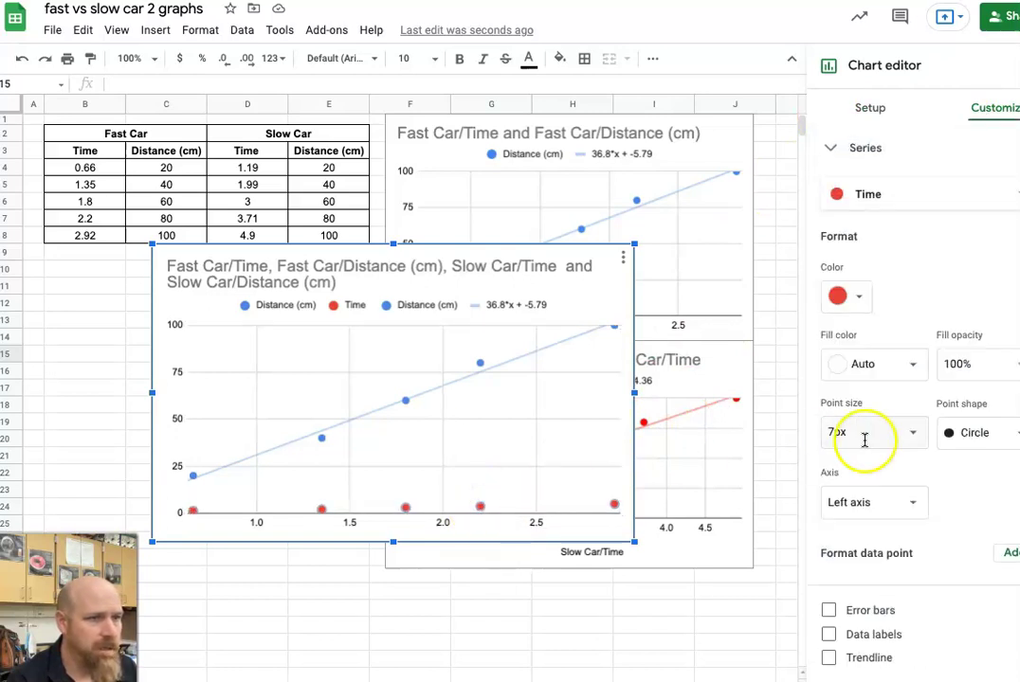
scroll(847, 586, down, 1)
click(826, 611)
scroll(834, 611, down, 4)
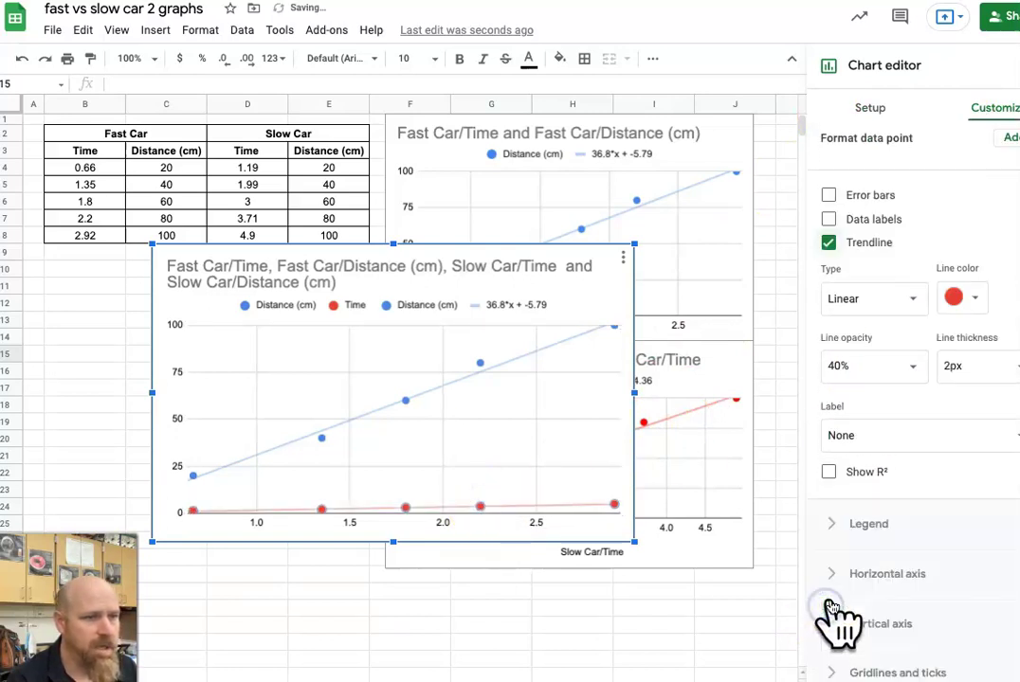
click(866, 438)
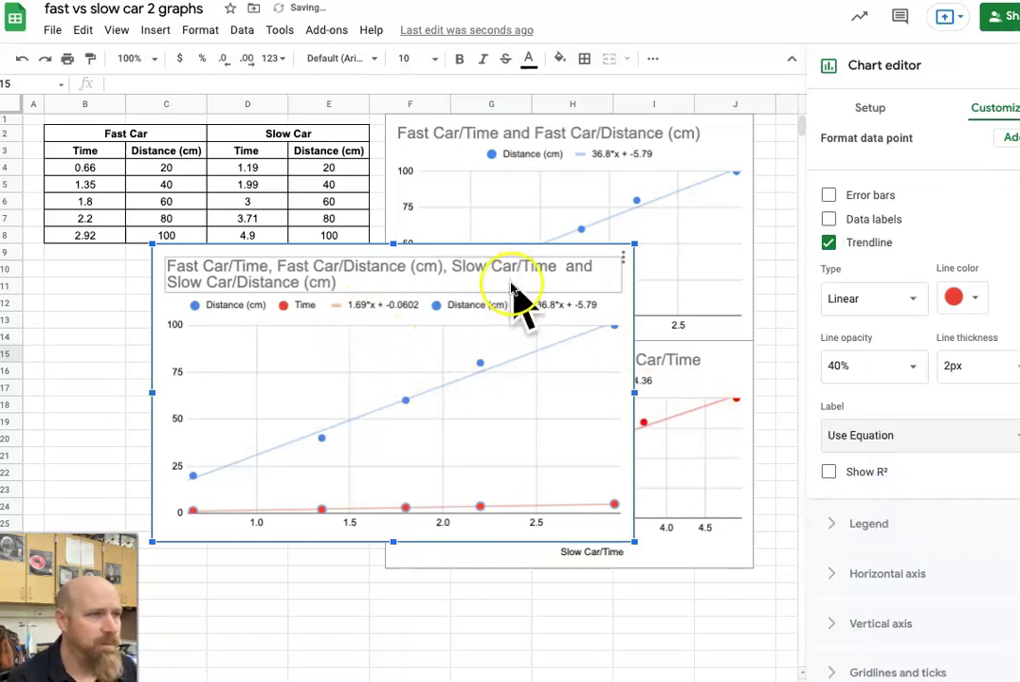
drag(615, 305, 671, 338)
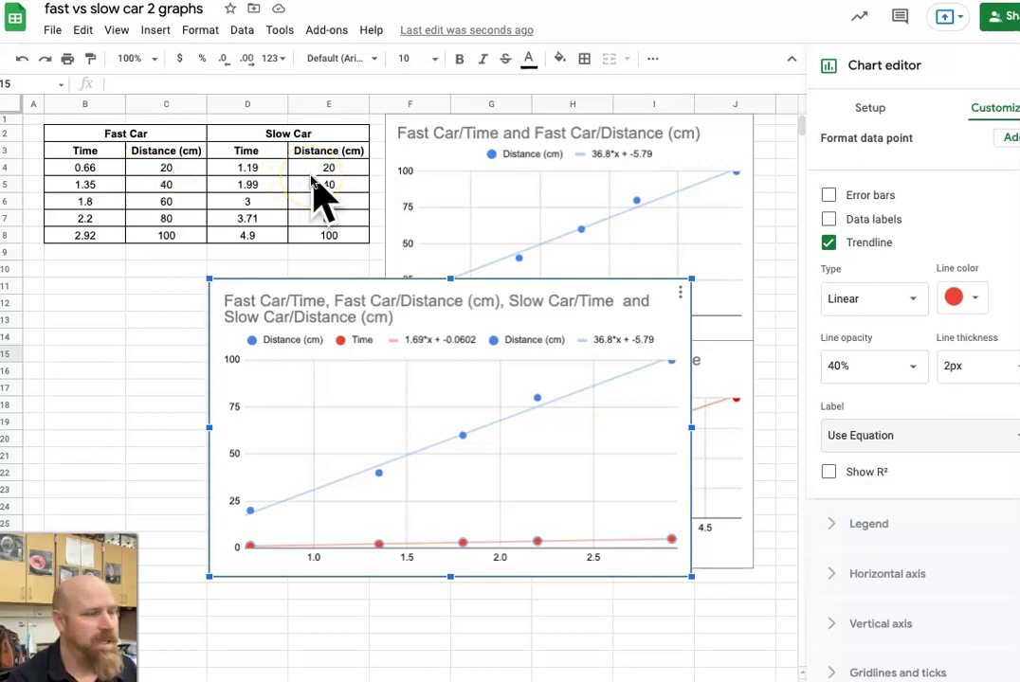
- Select the combined chart's title
click(388, 302)
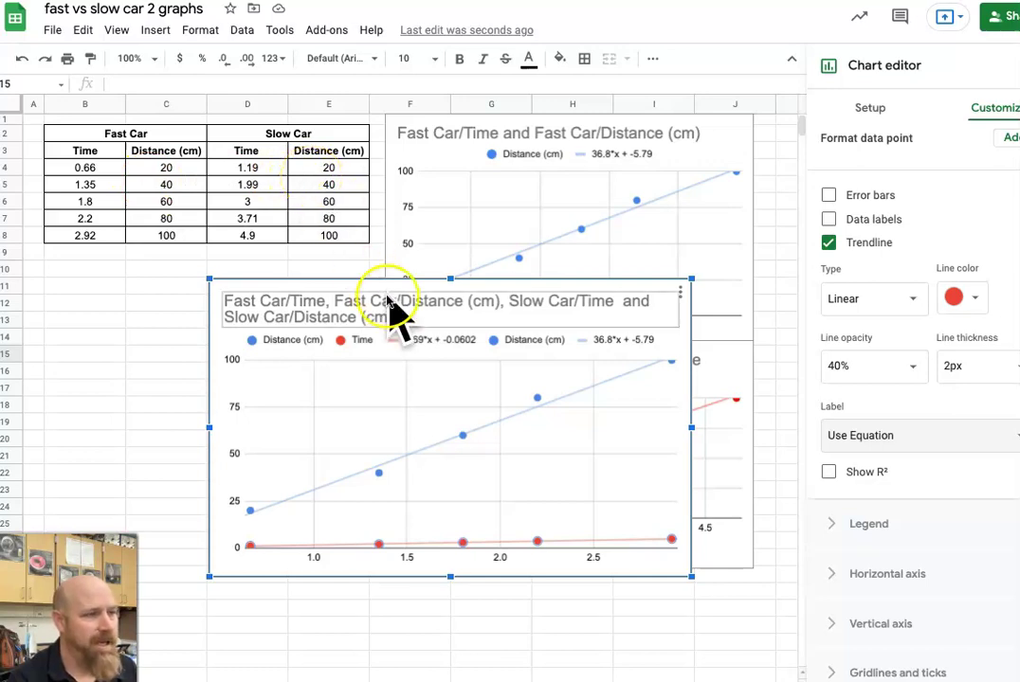
- Delete the combined chart and copy the fast car data B4:C8 into B13:C17
click(680, 294)
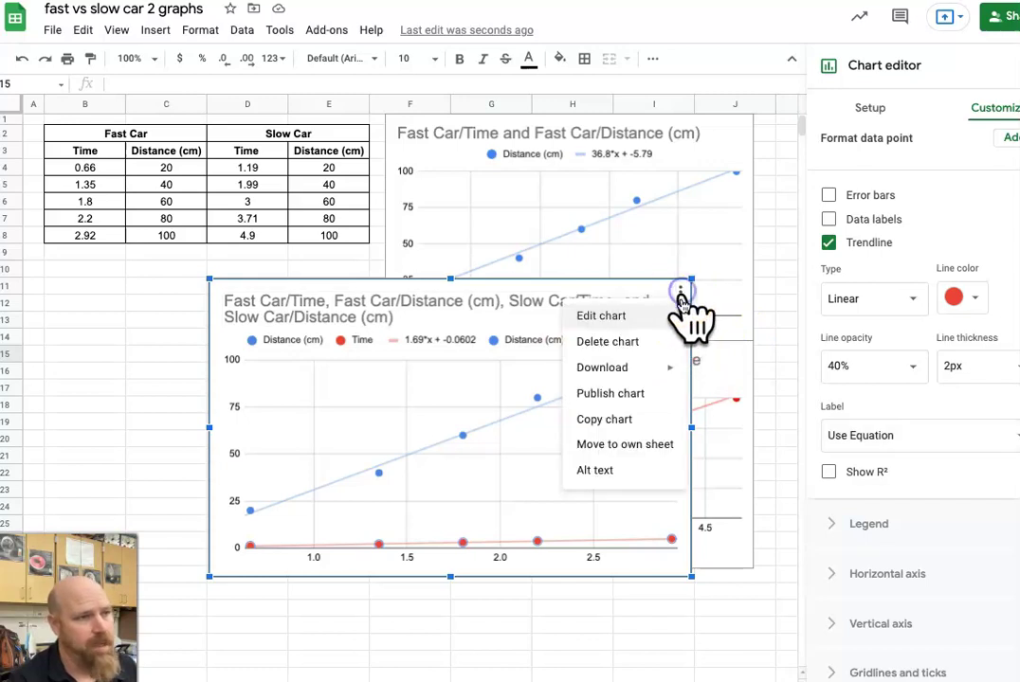
click(643, 338)
click(243, 384)
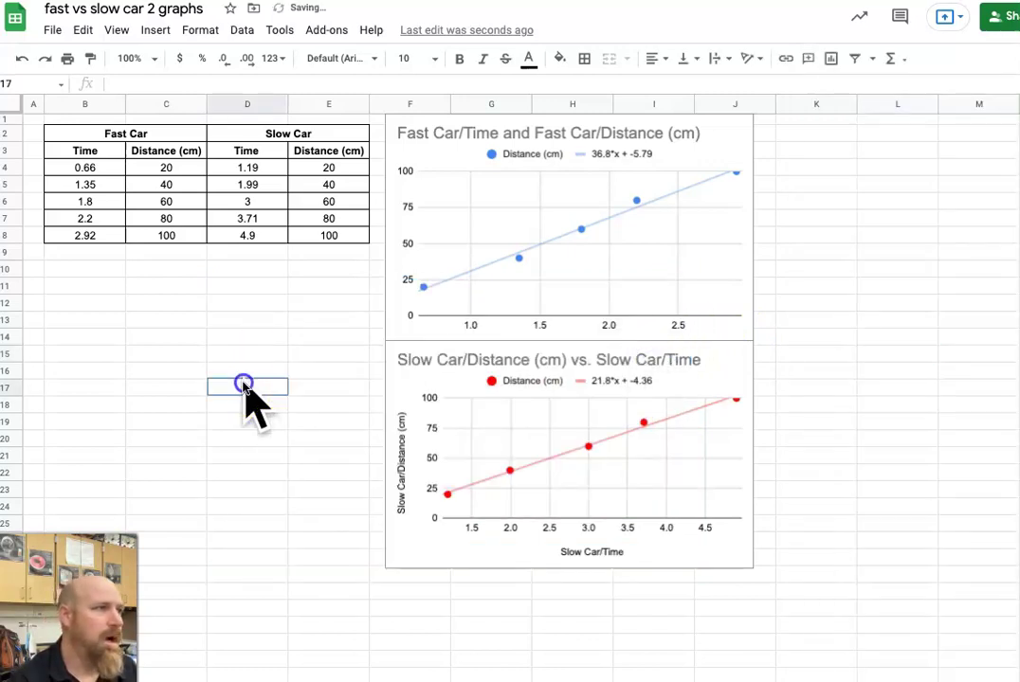
drag(80, 168, 152, 237)
click(92, 150)
drag(88, 168, 159, 233)
right_click(160, 234)
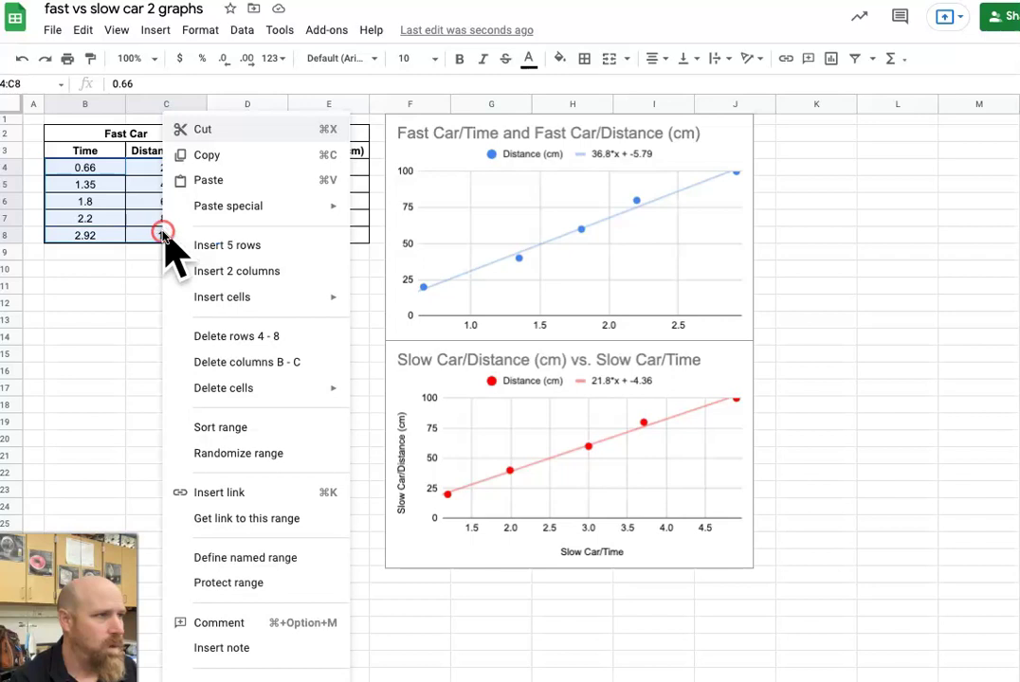
click(214, 155)
click(79, 319)
right_click(79, 319)
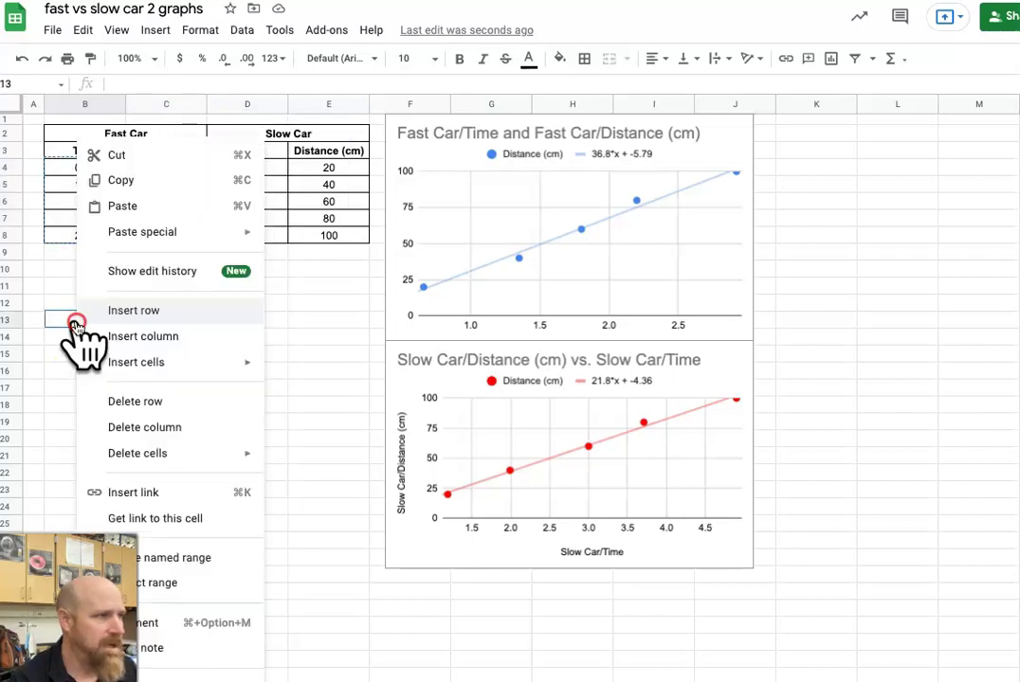
click(130, 205)
- Copy the slow car times D4:D8 into B18:B22
click(216, 479)
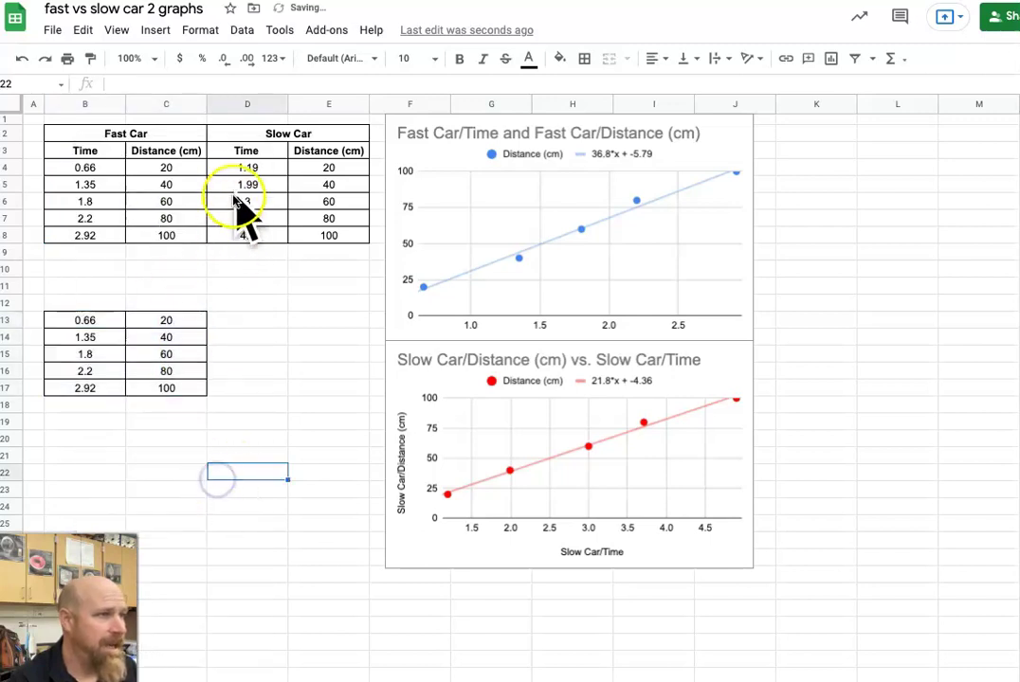
drag(244, 170, 248, 227)
right_click(248, 237)
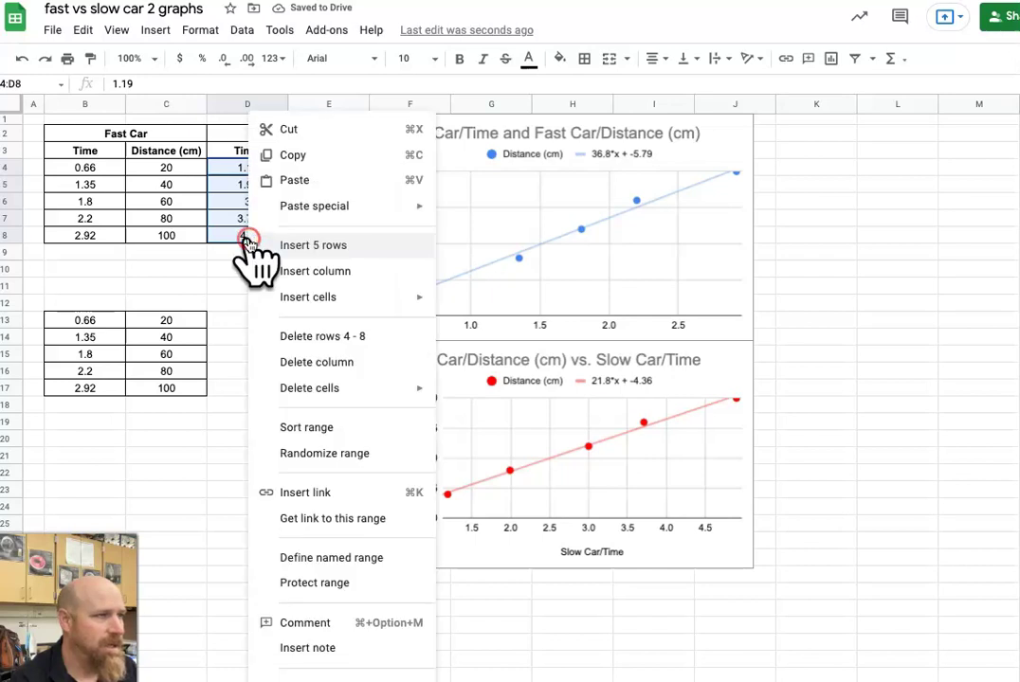
click(313, 161)
click(95, 409)
right_click(95, 407)
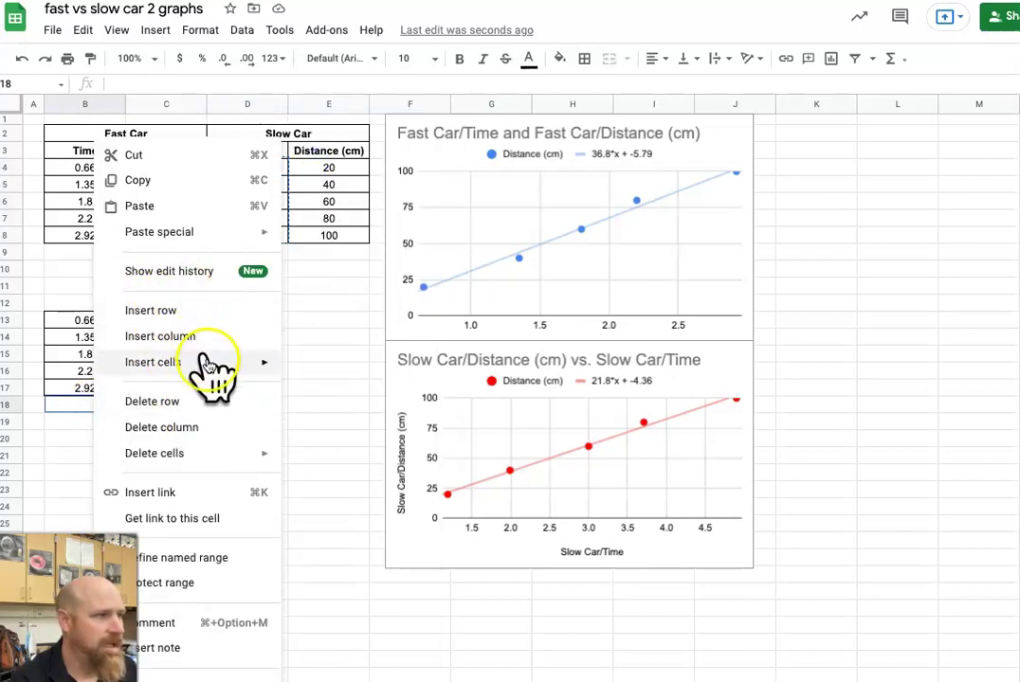
click(168, 217)
- Copy the slow car distances E4:E8 into D18:D22
click(285, 411)
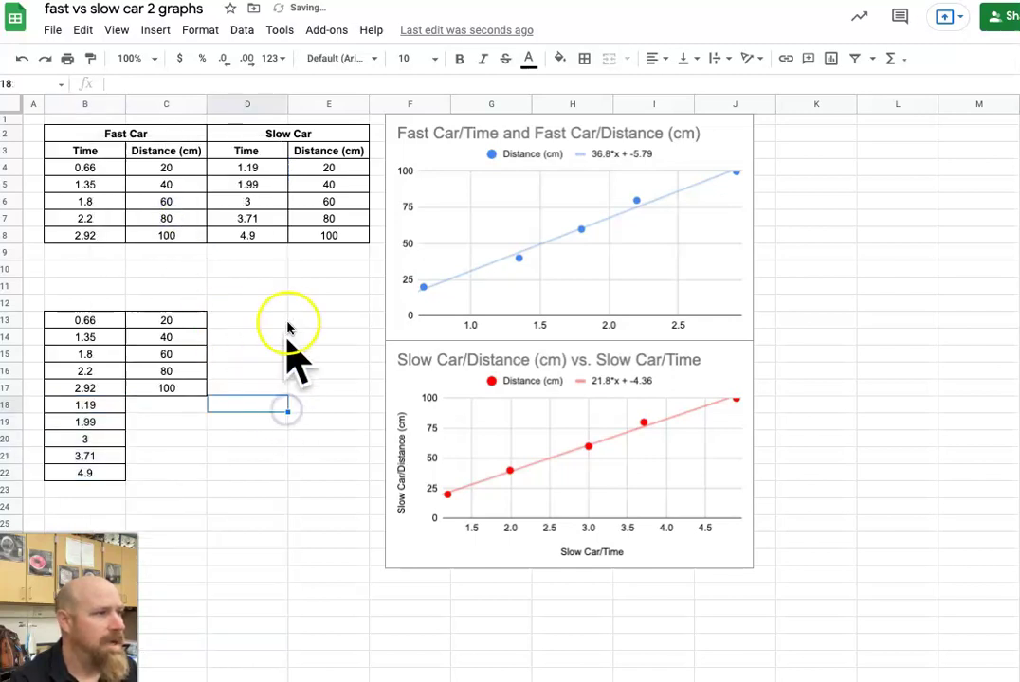
drag(311, 172, 322, 237)
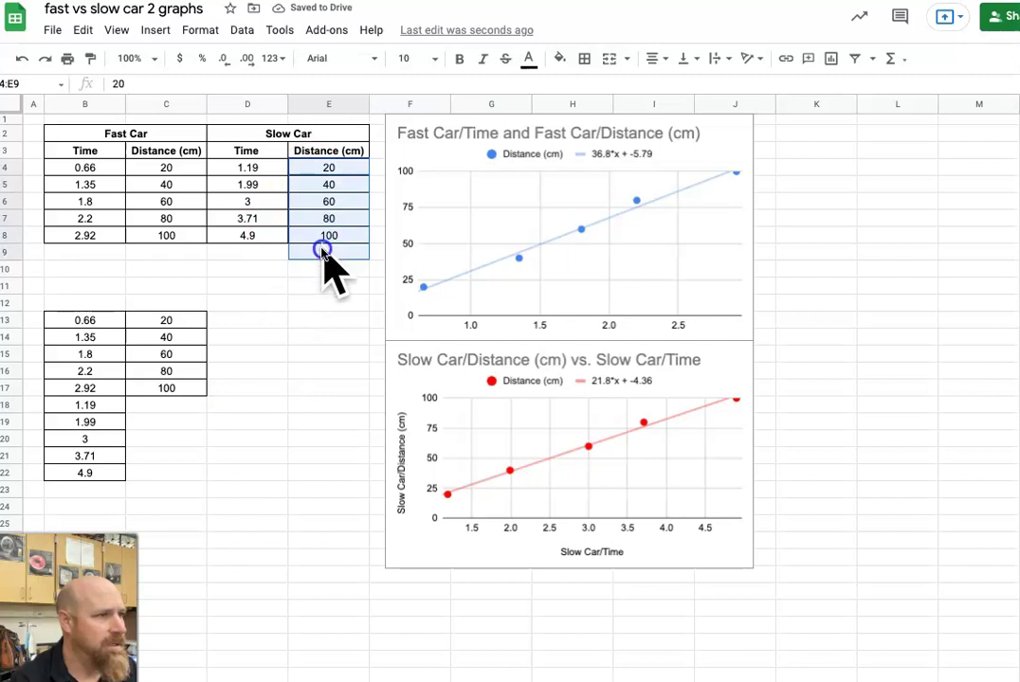
right_click(322, 244)
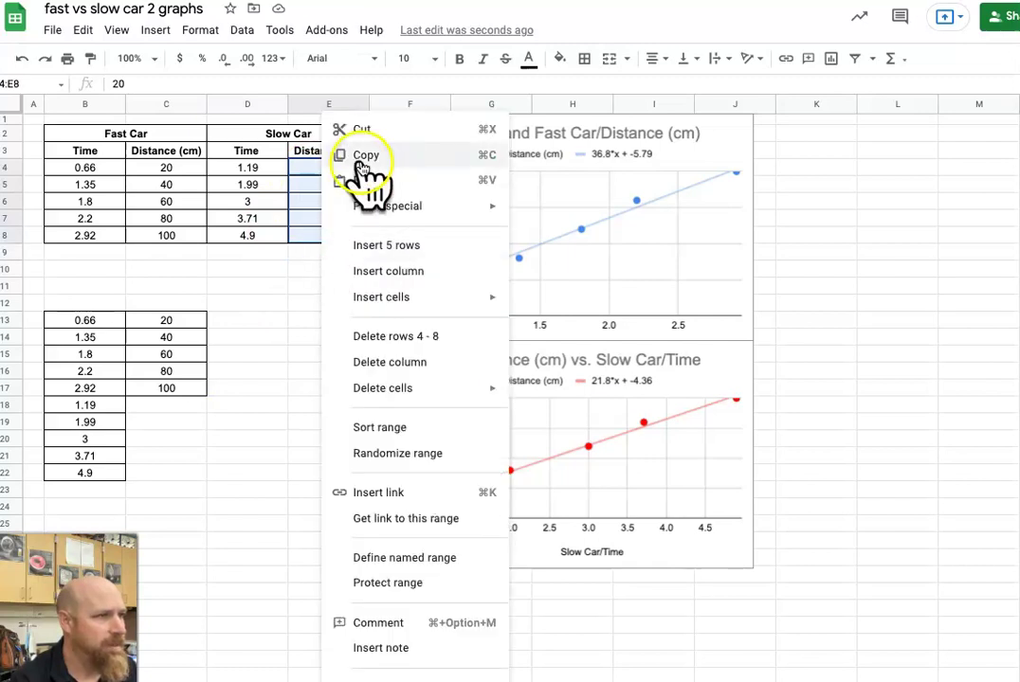
click(364, 155)
click(245, 405)
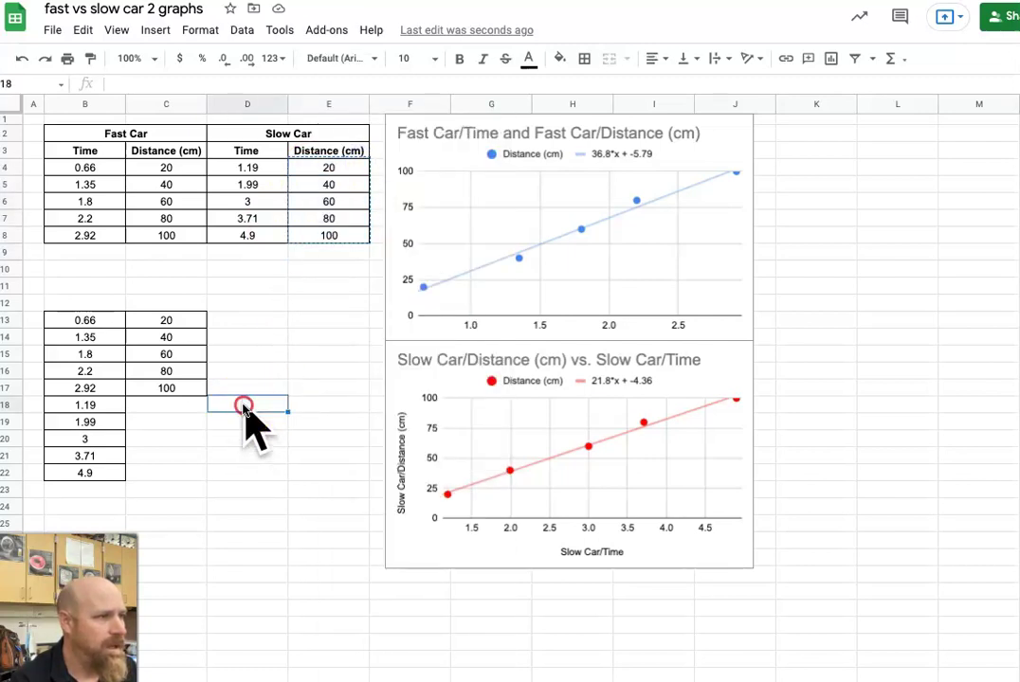
right_click(243, 406)
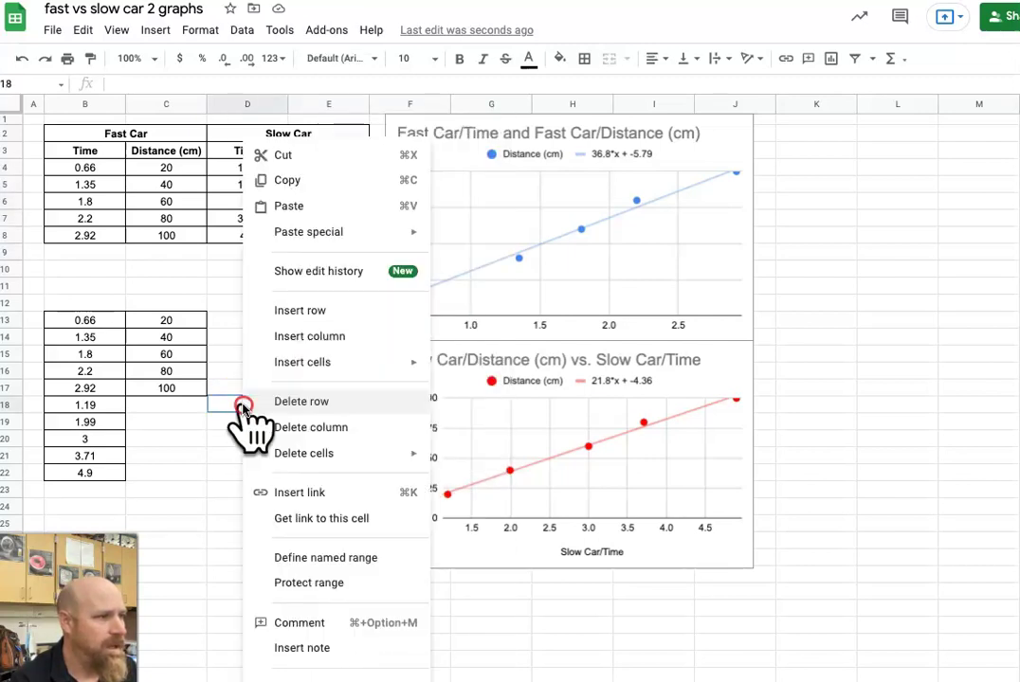
click(322, 207)
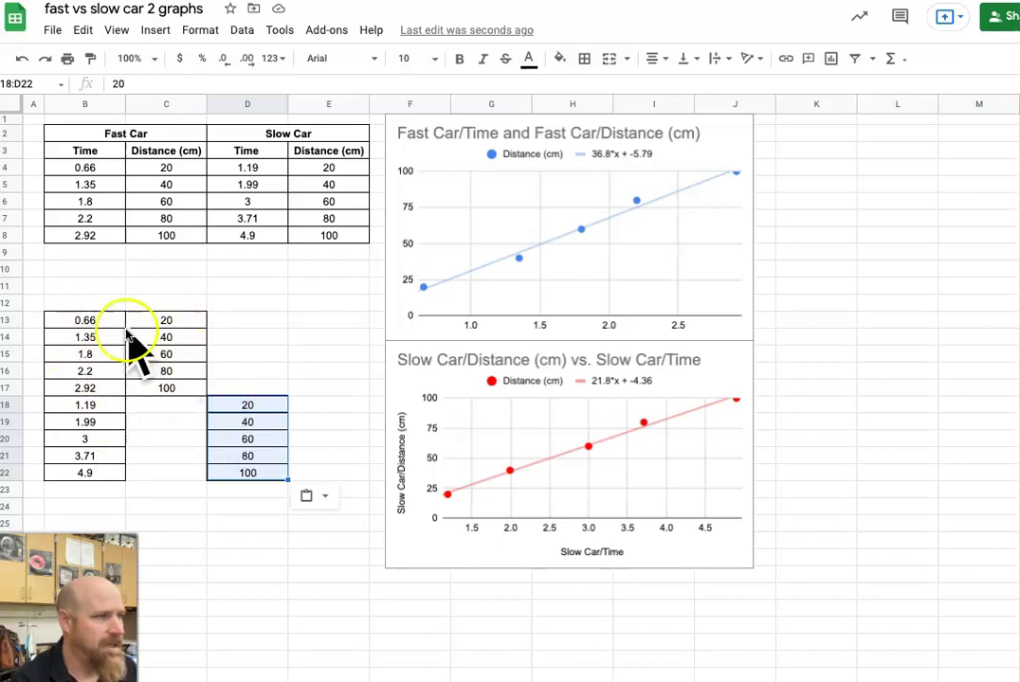
- Paste the Time and Distance (cm) headers into B12:C12, renaming C12 'Distance (cm) Fast' and widening column C
click(84, 303)
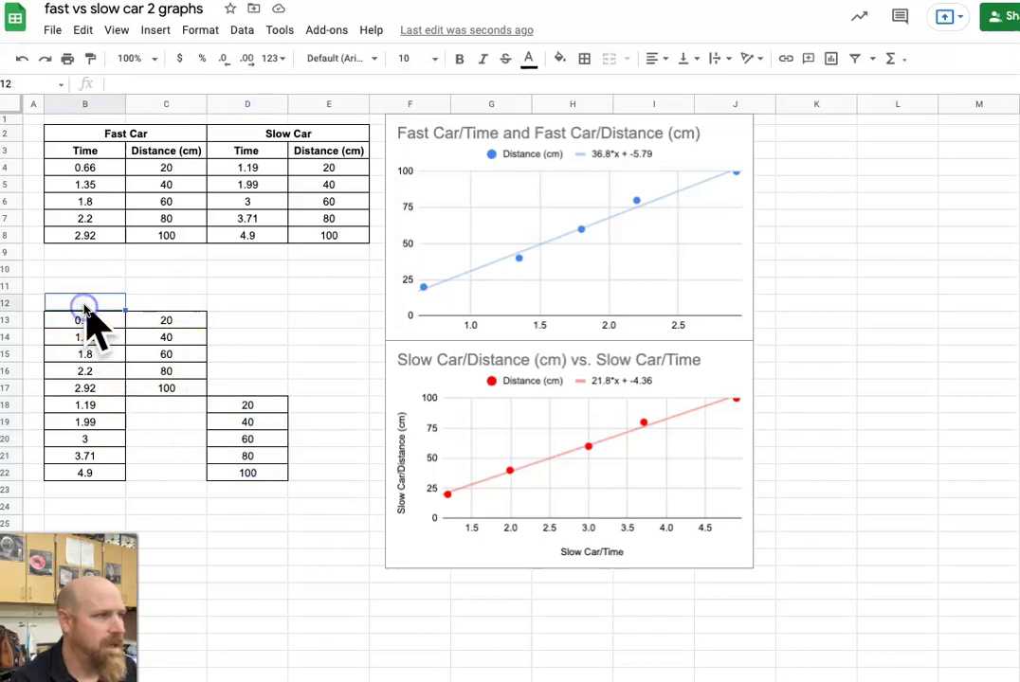
drag(87, 152, 137, 156)
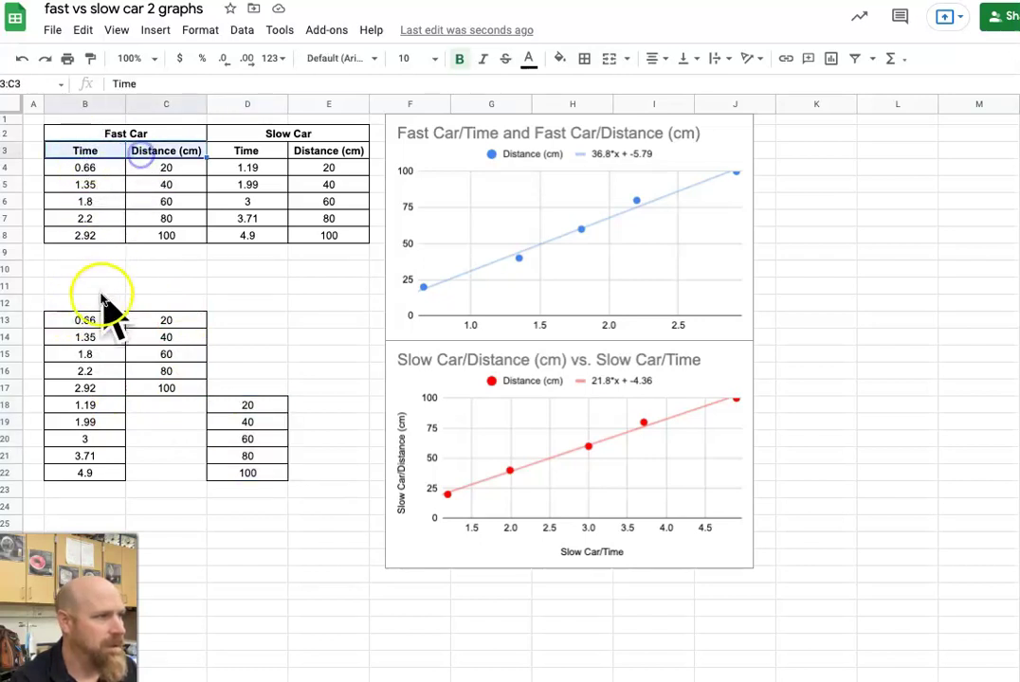
right_click(140, 152)
click(183, 196)
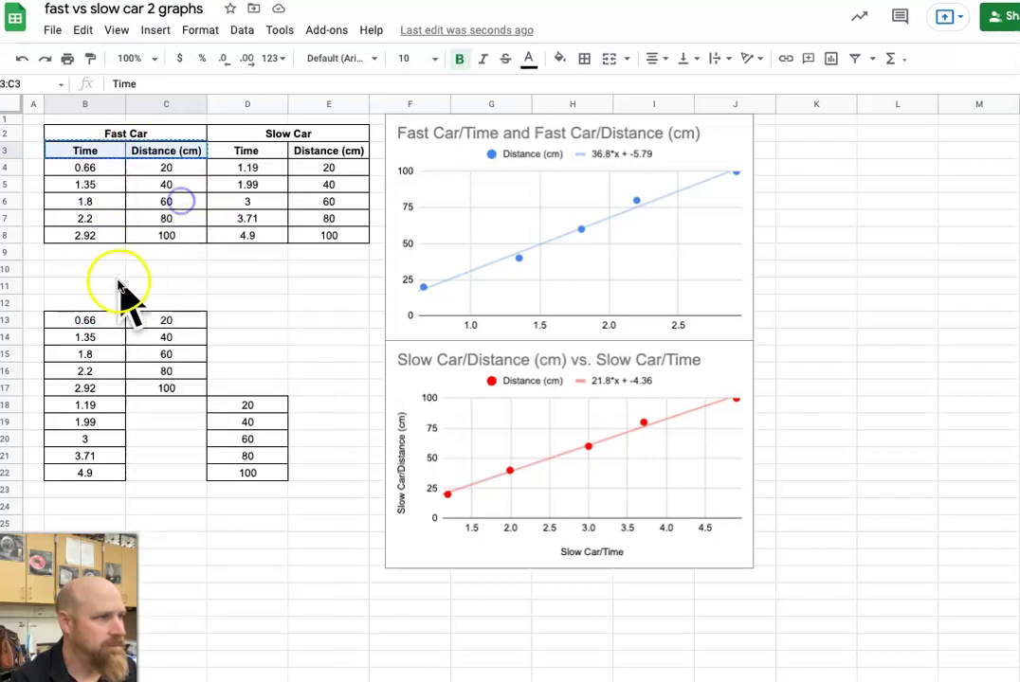
click(109, 303)
right_click(106, 302)
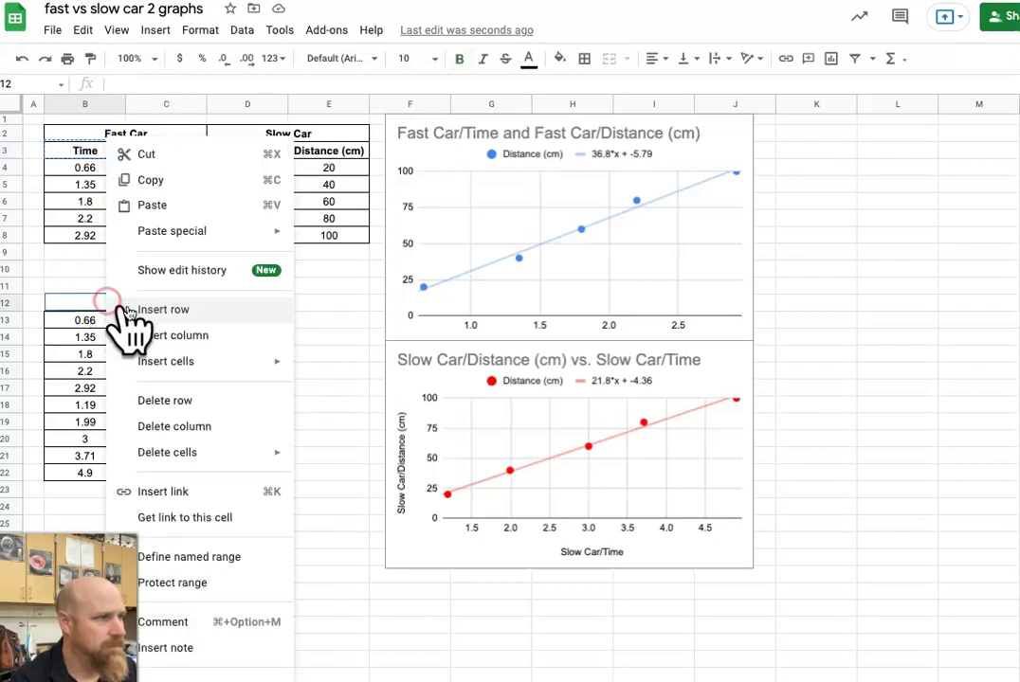
click(148, 205)
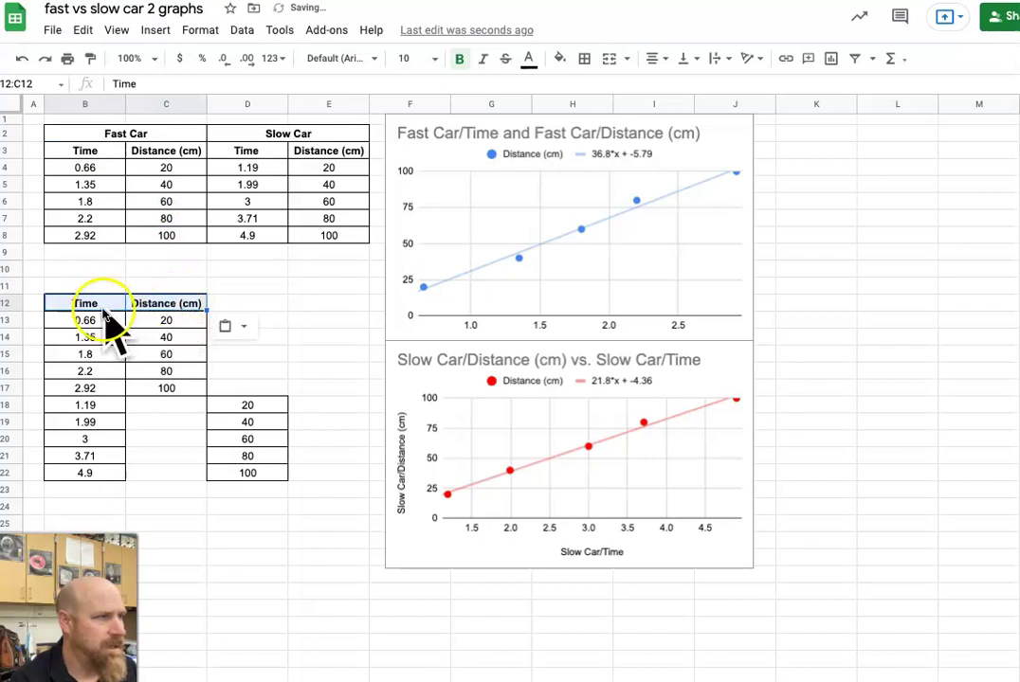
click(172, 306)
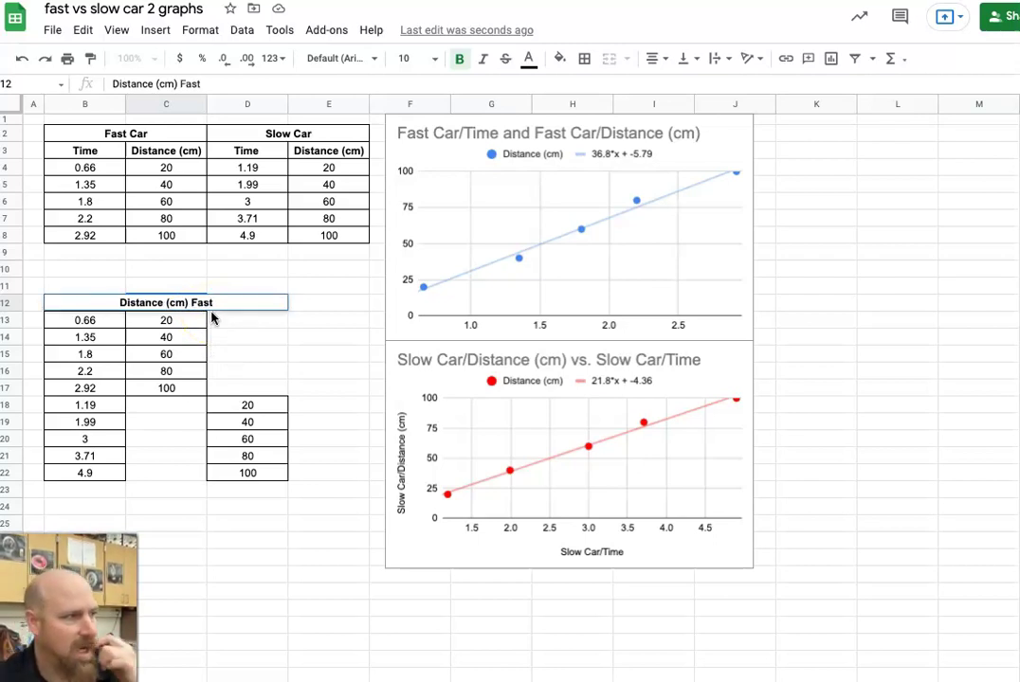
click(182, 558)
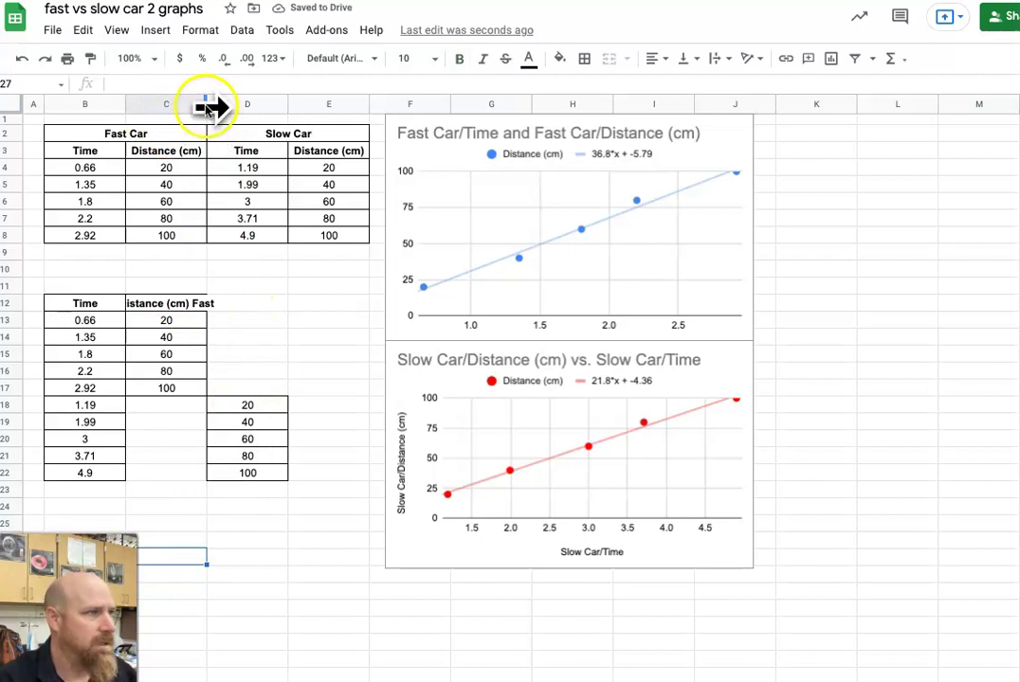
drag(206, 107, 223, 106)
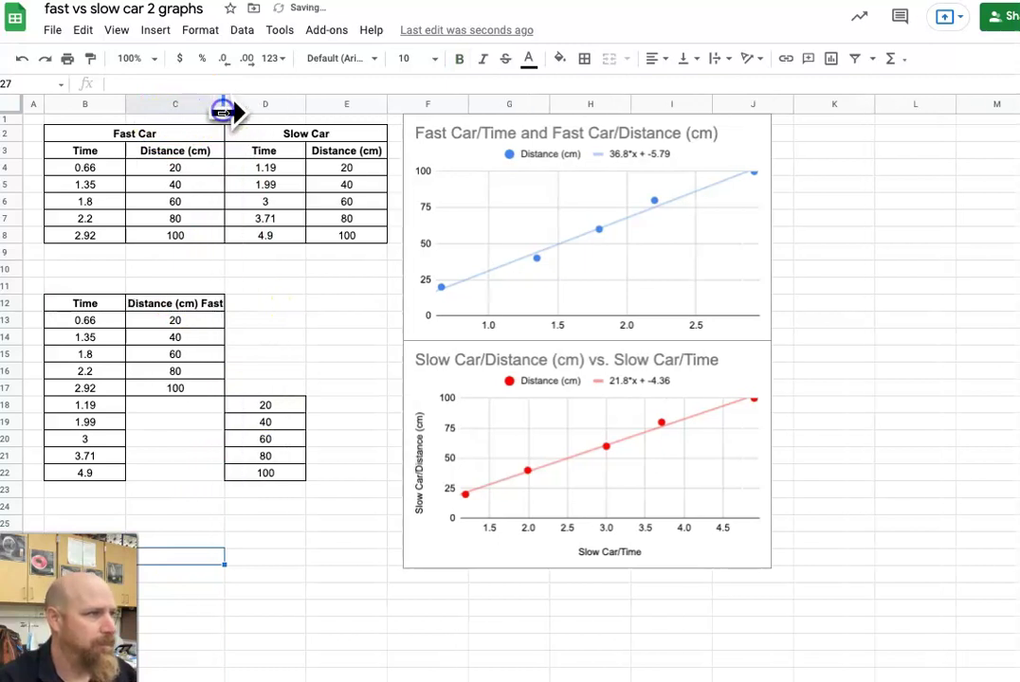
- Add the 'Distance (cm) Slow' header in D12, widen column D, and select B12:D22
click(270, 304)
right_click(348, 150)
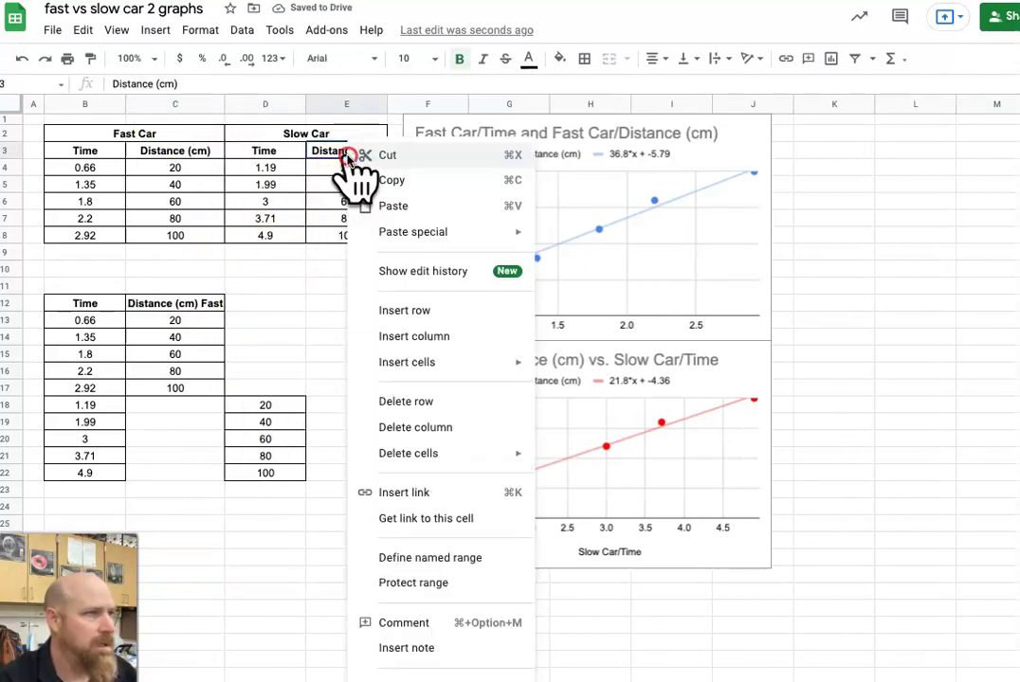
click(390, 181)
click(283, 301)
right_click(283, 302)
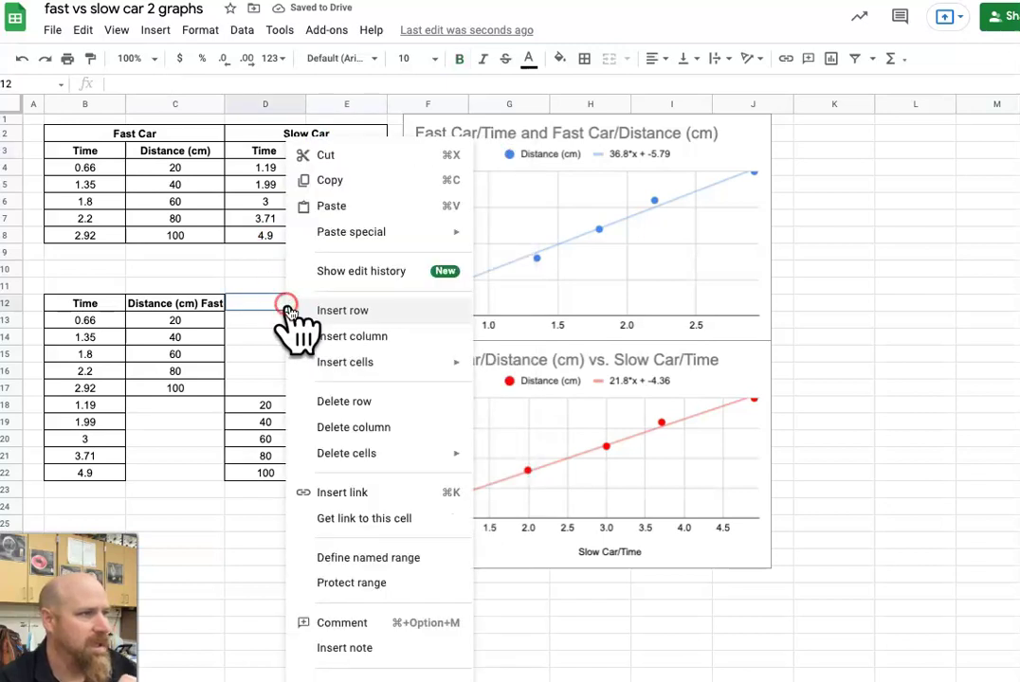
click(352, 209)
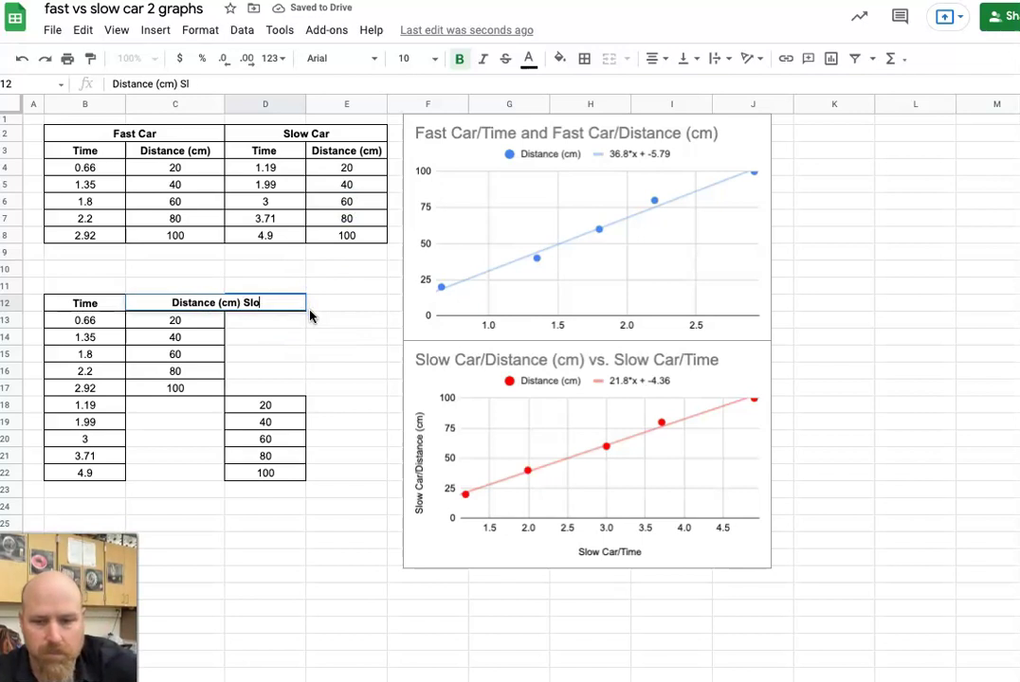
click(241, 524)
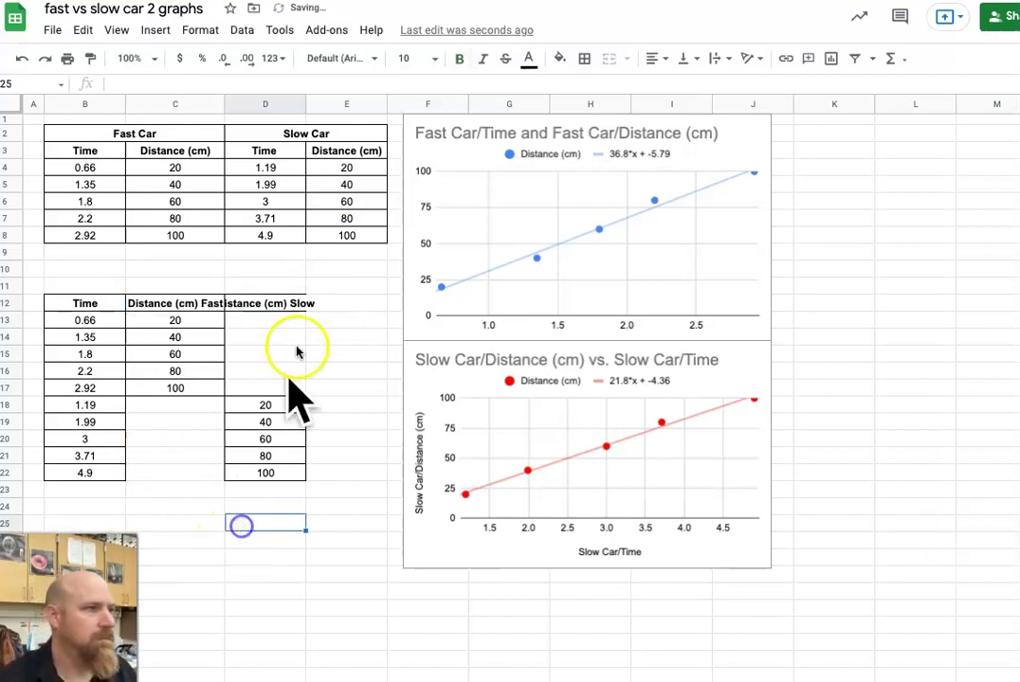
drag(305, 104, 342, 106)
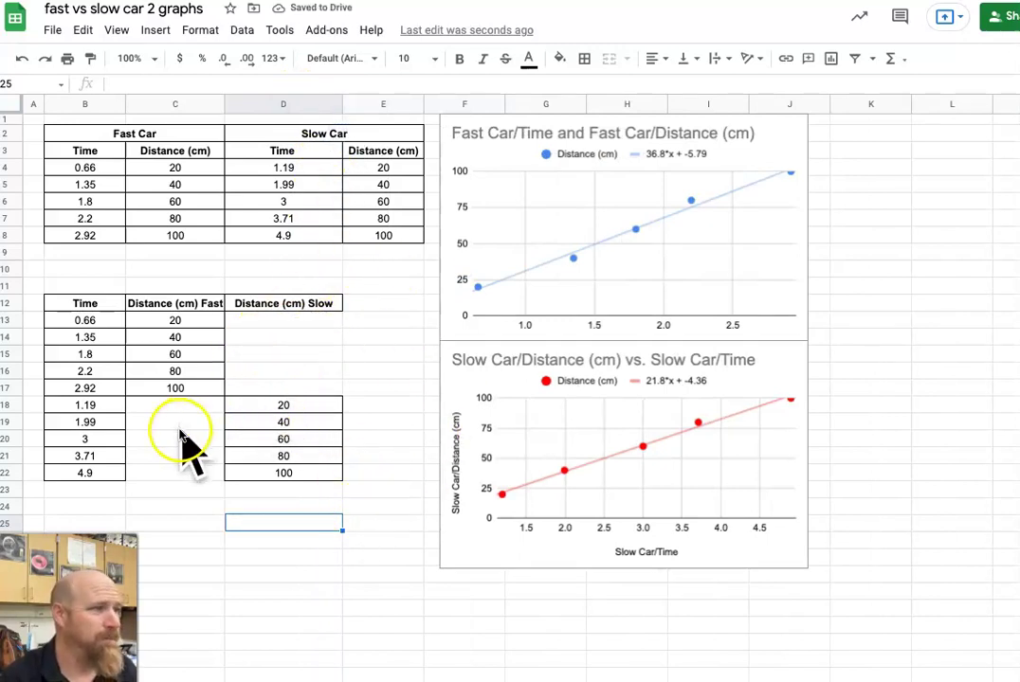
drag(86, 305, 306, 478)
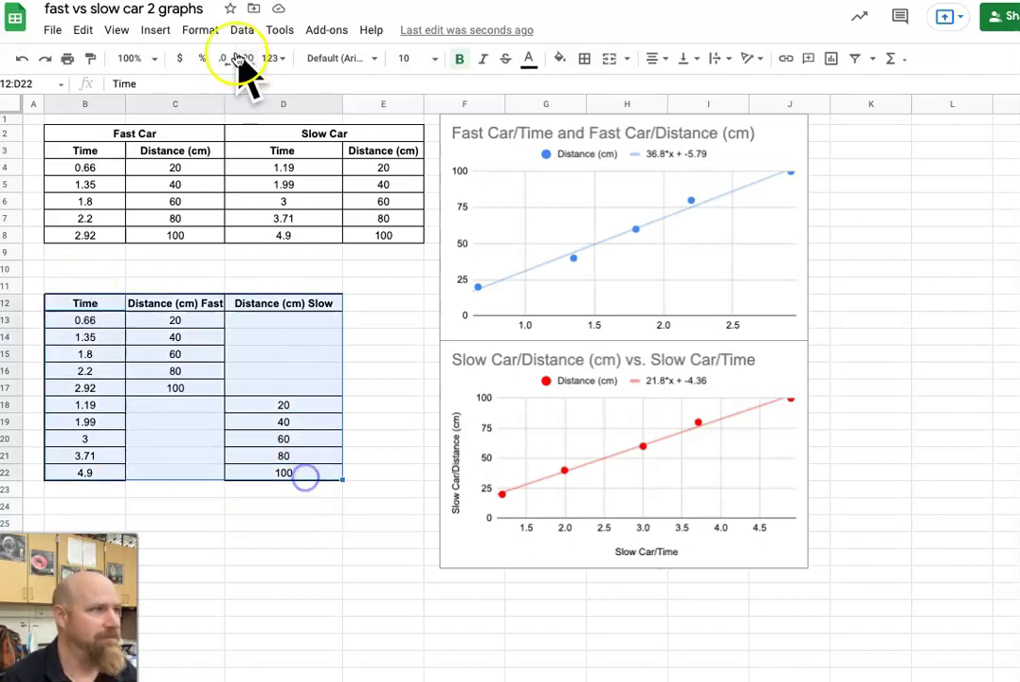
- Insert a chart from the rearranged table and give Fast a trendline labelled 36.8*x + -5.79
click(155, 30)
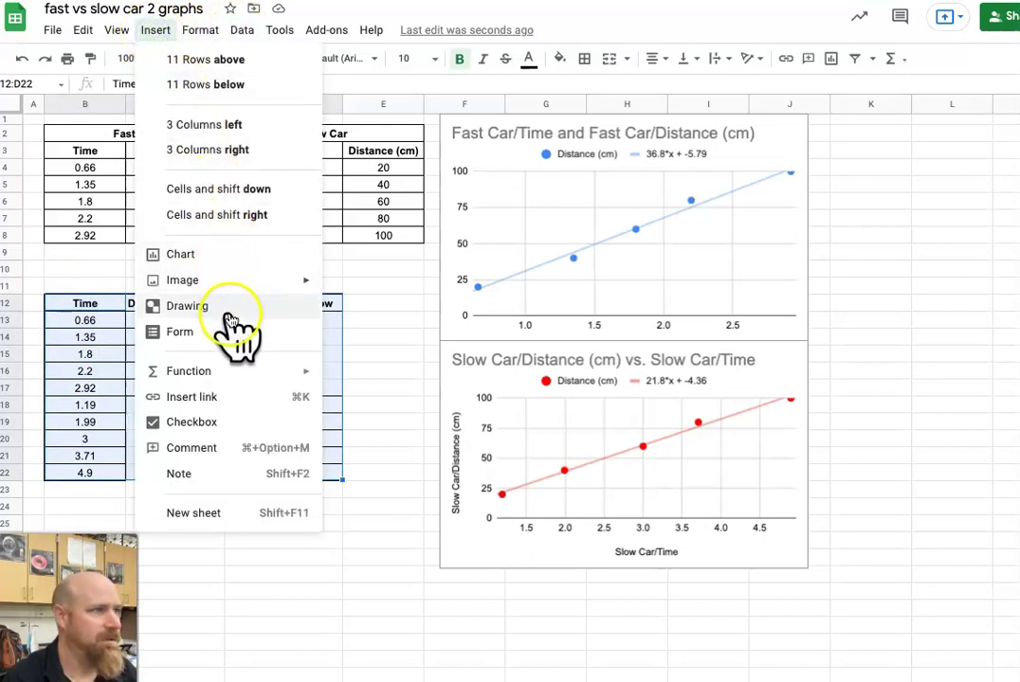
click(237, 256)
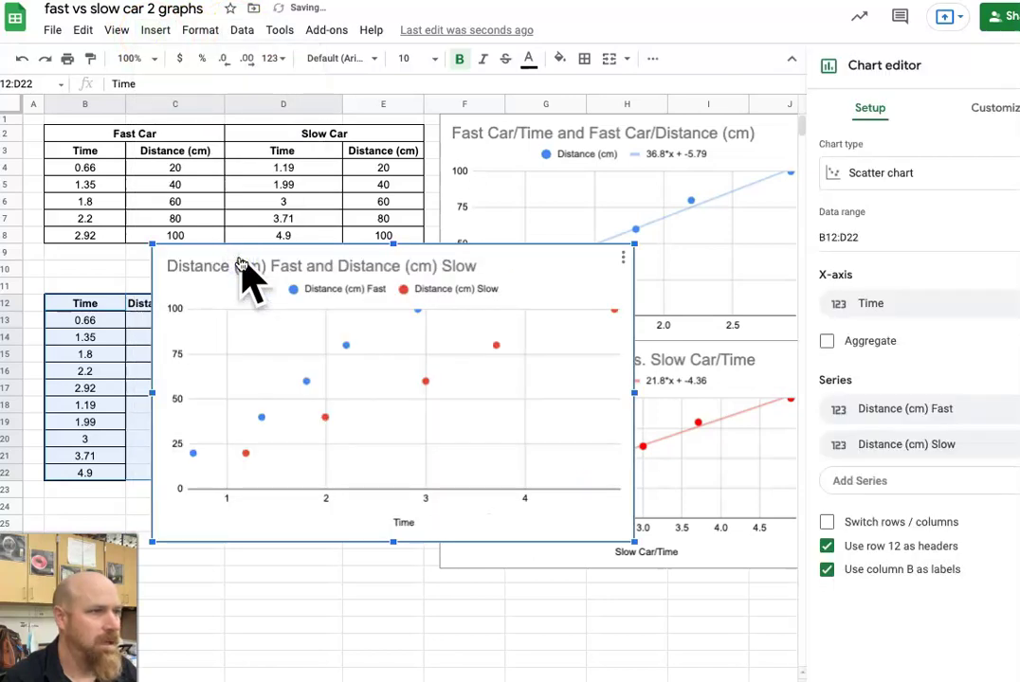
click(306, 385)
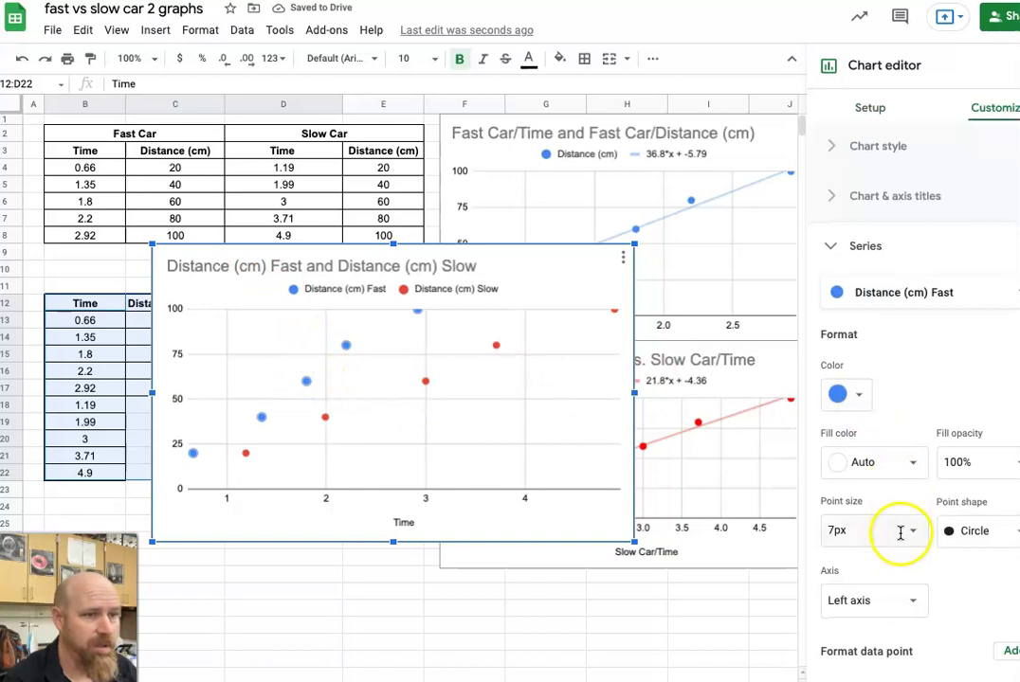
scroll(900, 541, down, 3)
click(830, 473)
scroll(841, 568, down, 2)
click(894, 587)
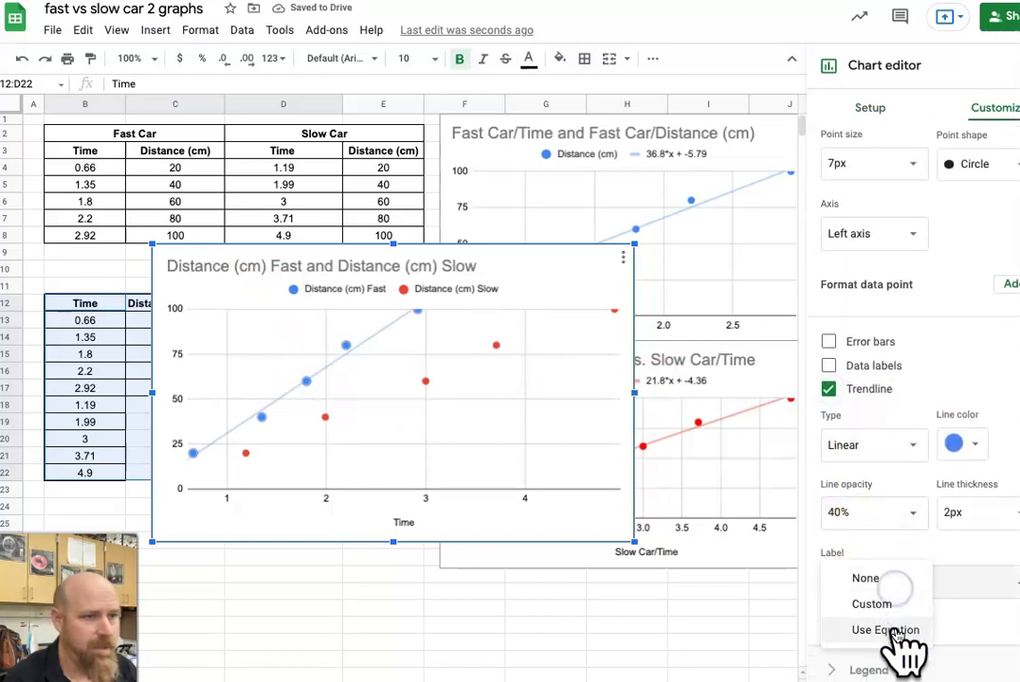
click(886, 628)
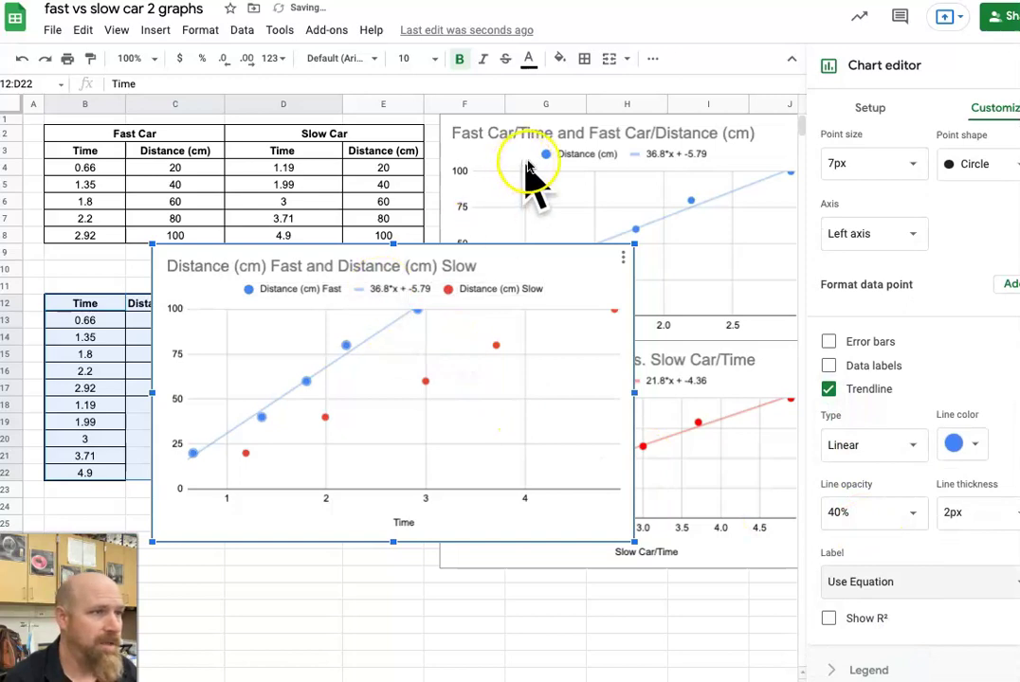
- Add a Slow series trendline labelled with its equation 21.8*x + -4.36, and shift the chart up-left
click(426, 384)
scroll(962, 407, down, 1)
click(829, 626)
scroll(900, 511, down, 3)
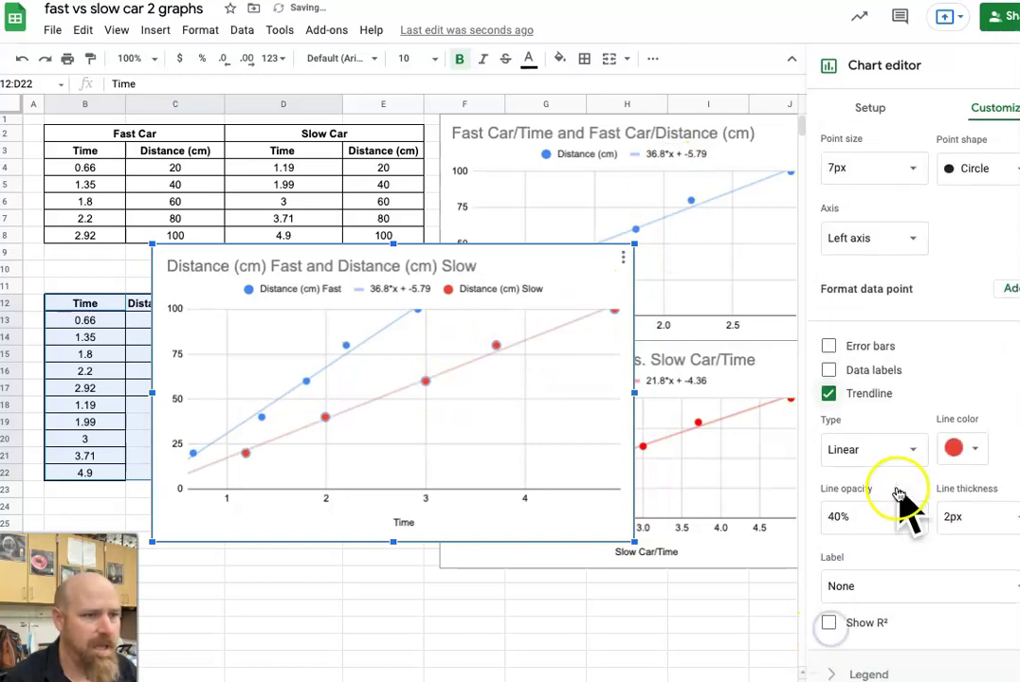
click(899, 588)
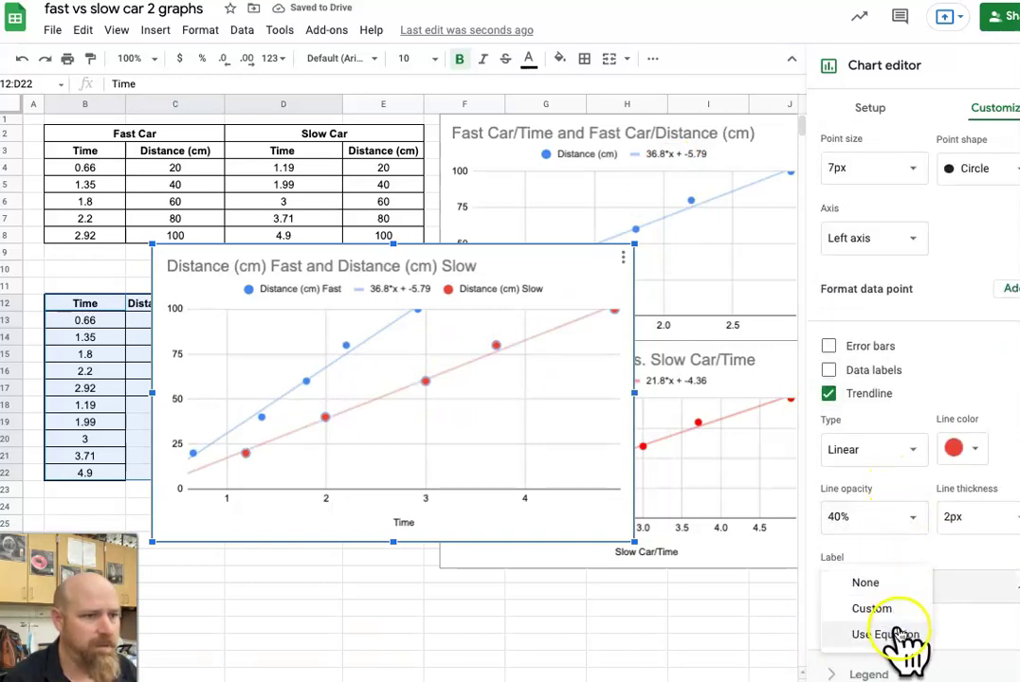
click(900, 635)
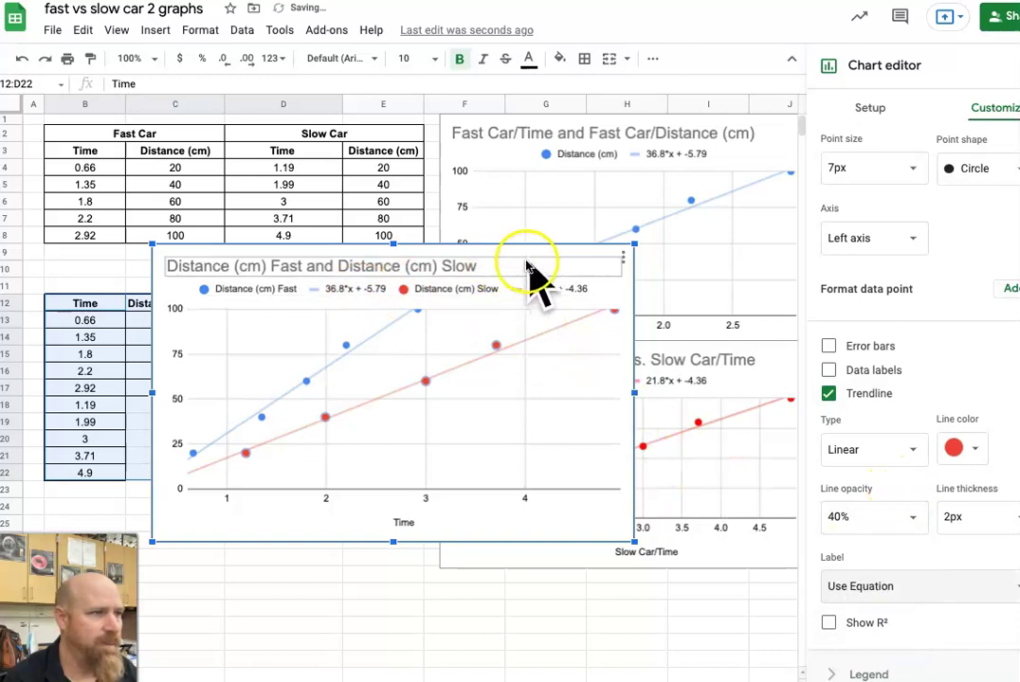
drag(643, 287, 523, 276)
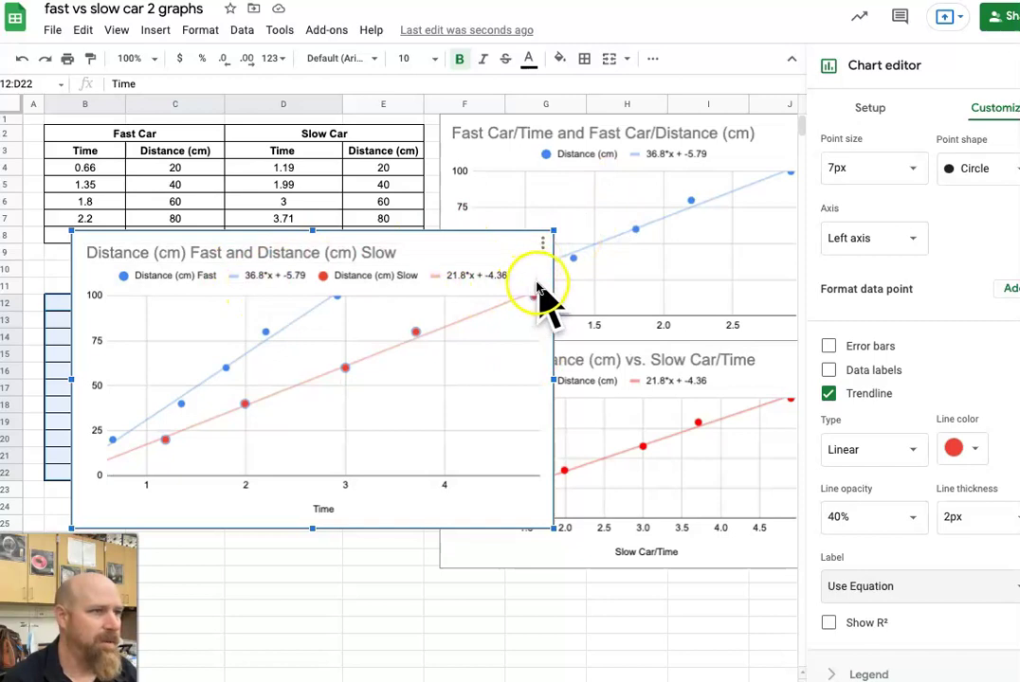
- Place the combined chart to the right of the new table and close the chart editor
drag(546, 293, 714, 261)
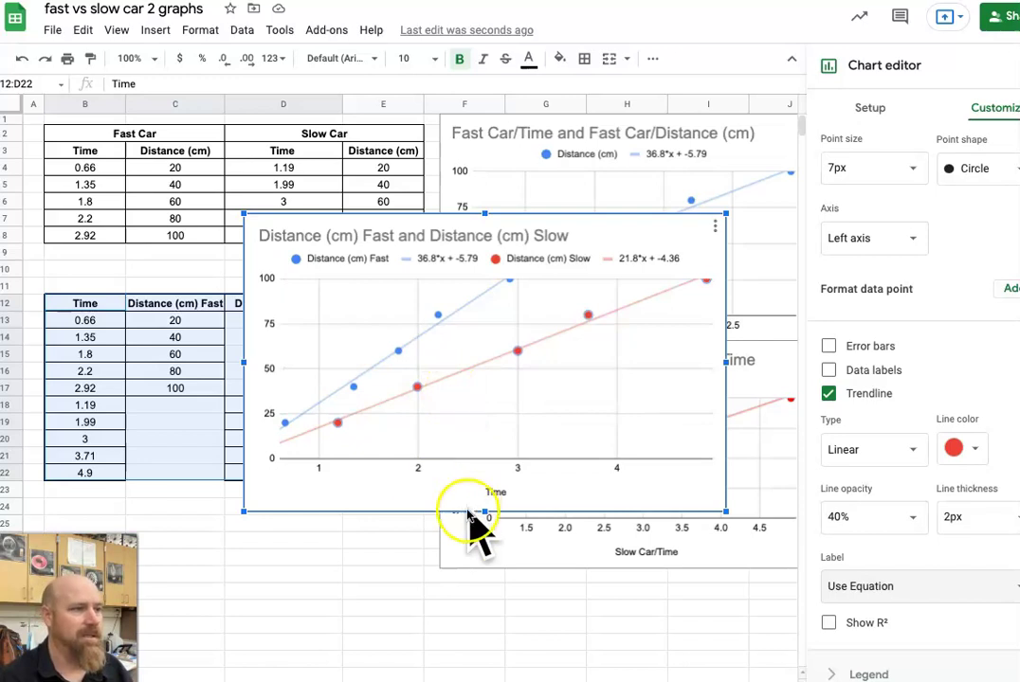
drag(704, 254, 833, 278)
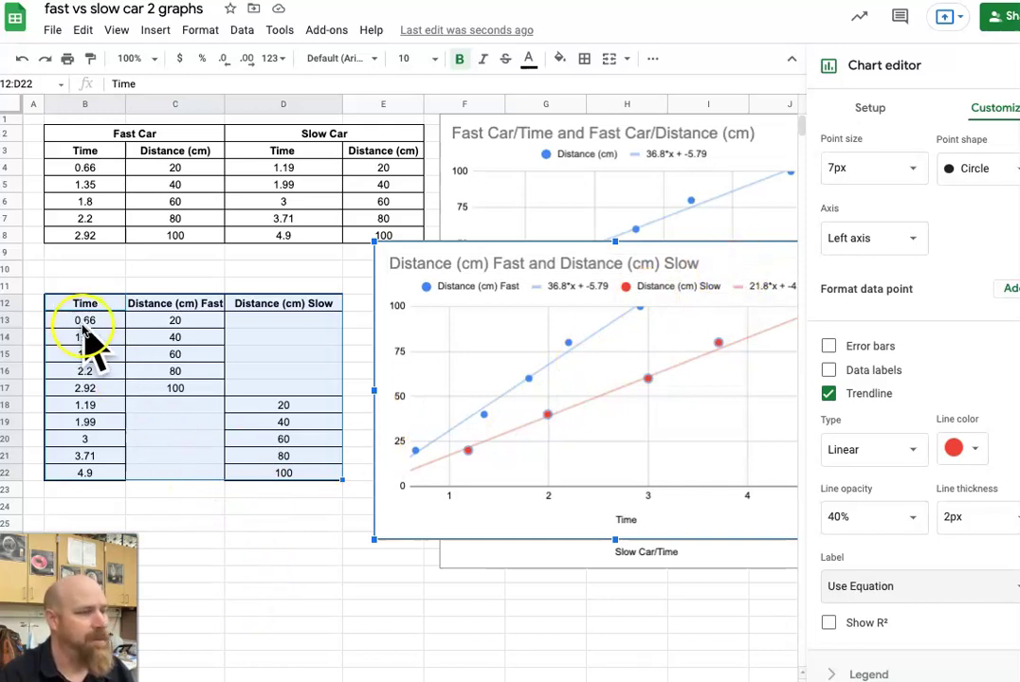
click(275, 573)
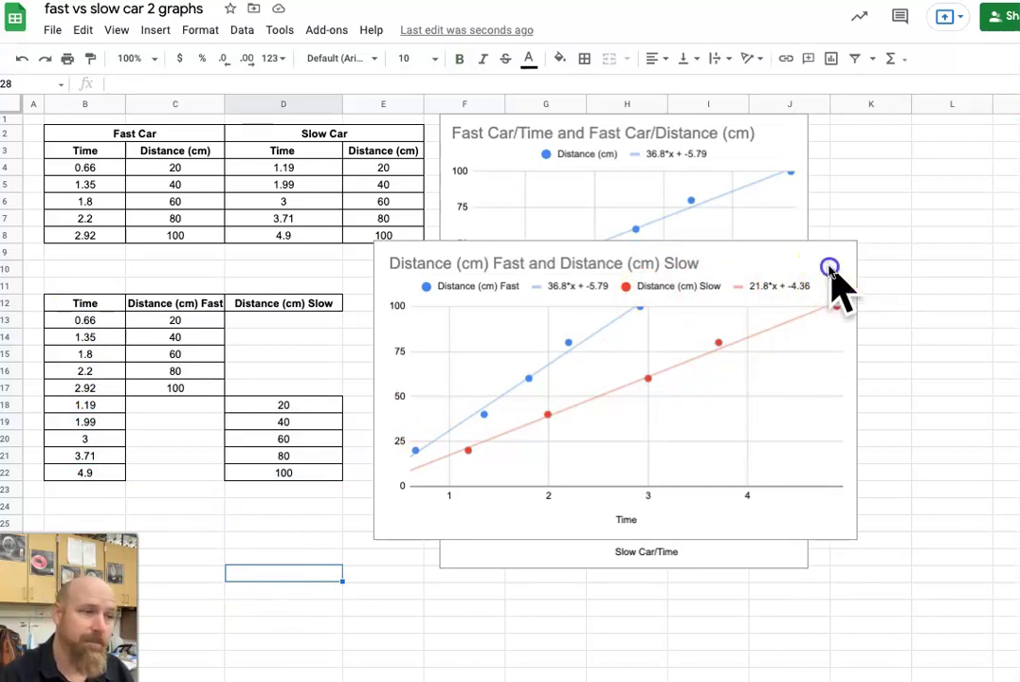